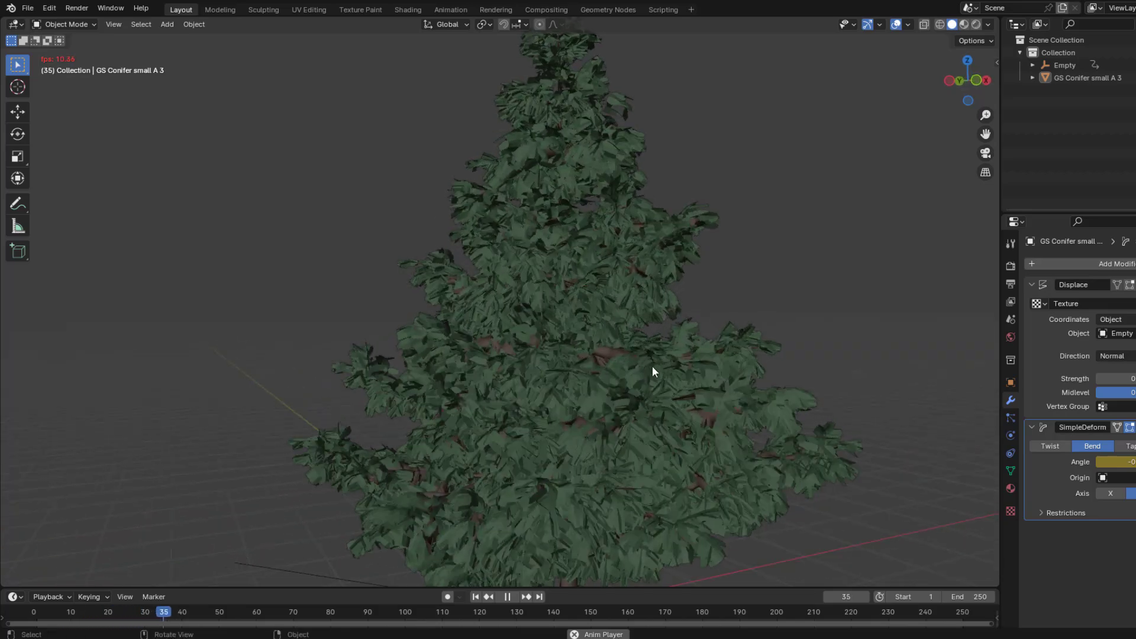
scroll(473, 248, "down", 3)
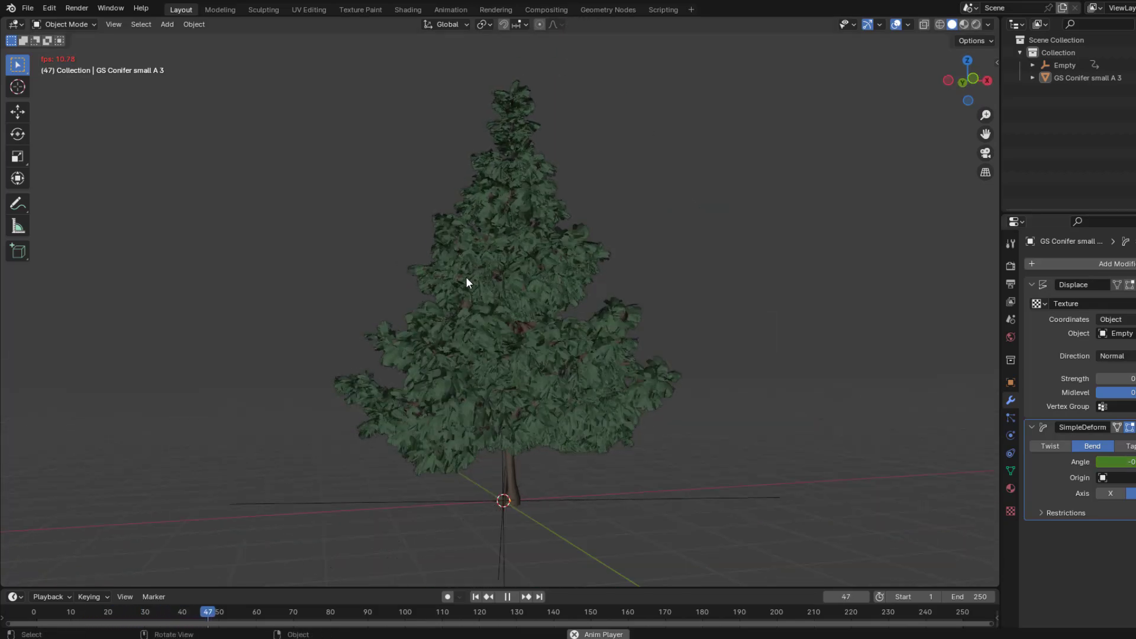
Orbit around the finished wind-swaying conifer preview.
middle_click_drag(468, 282, 561, 288)
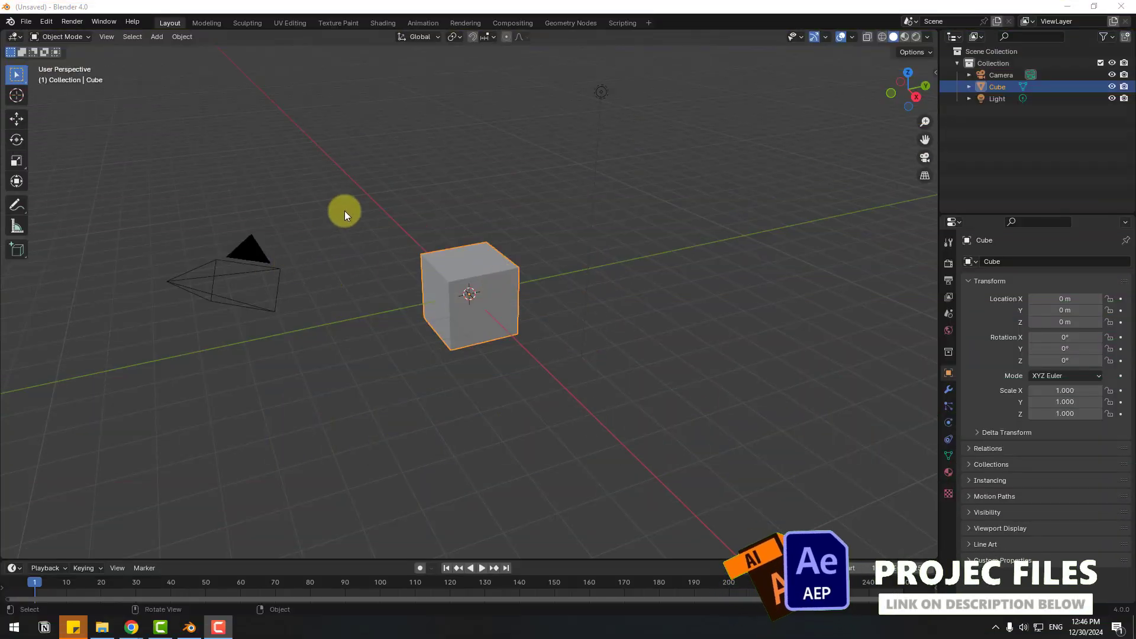
Delete the default cube, camera and light.
left_click(251, 254)
left_click(498, 258, "shift")
left_click(598, 93, "shift")
key("Delete")
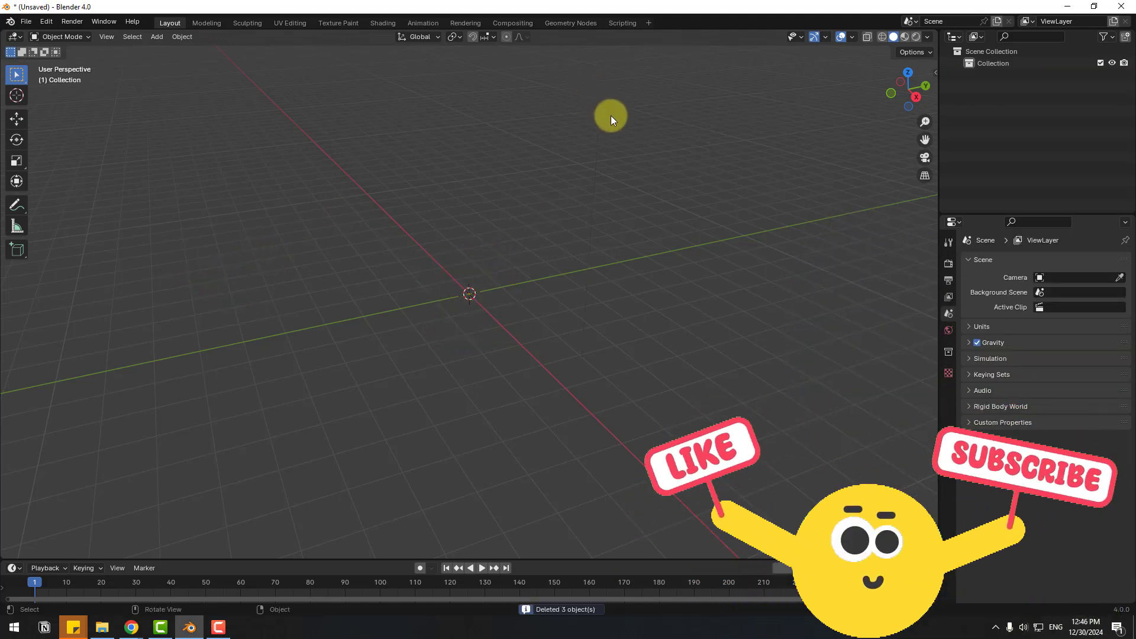
Place GS Conifer small A 3 from the Bushes asset library at the origin.
left_click(12, 568)
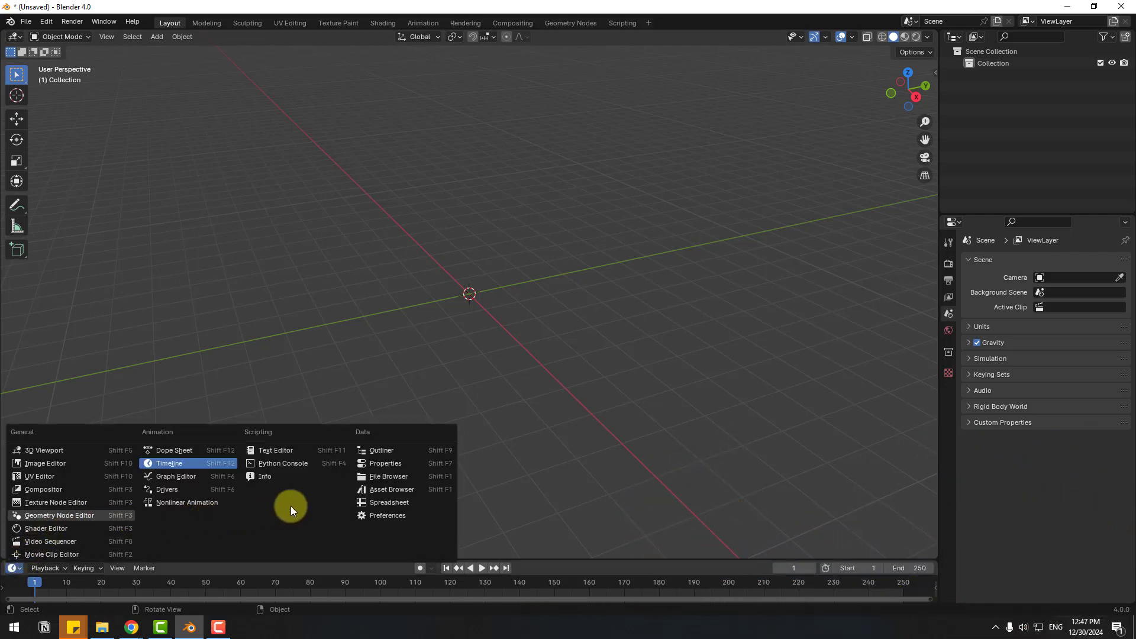
left_click(393, 488)
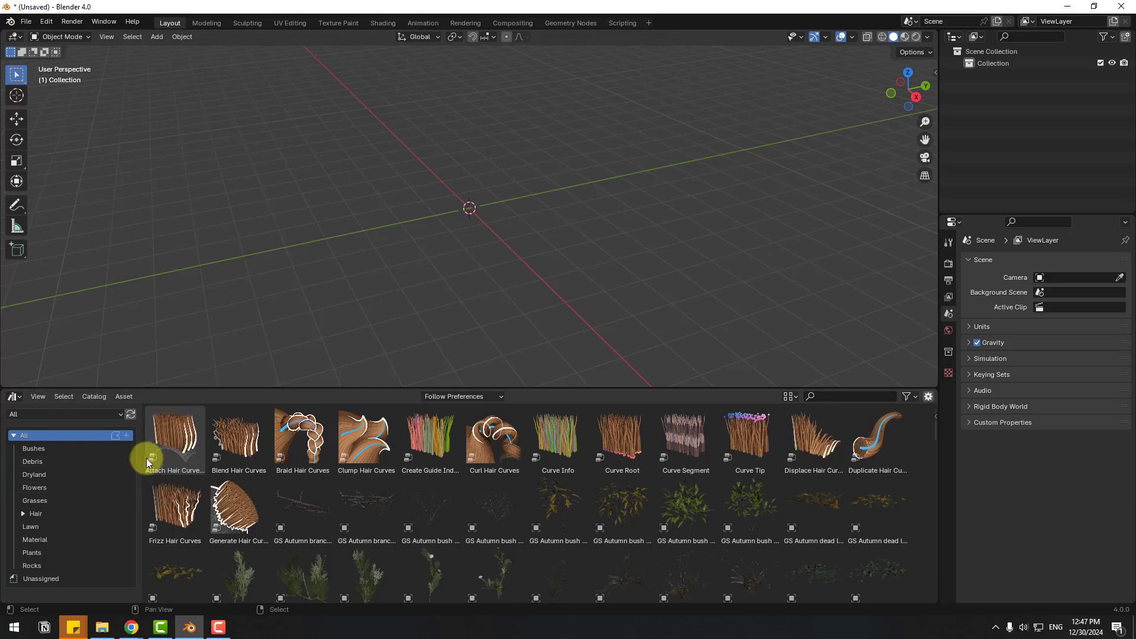
left_click(53, 448)
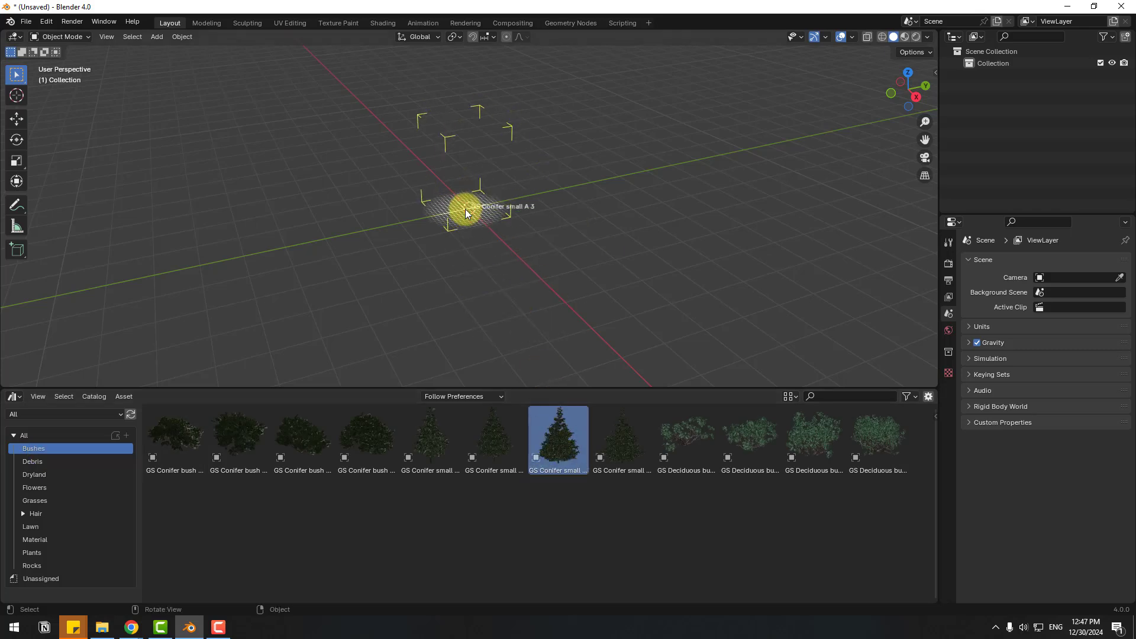
left_click_drag(555, 443, 466, 213)
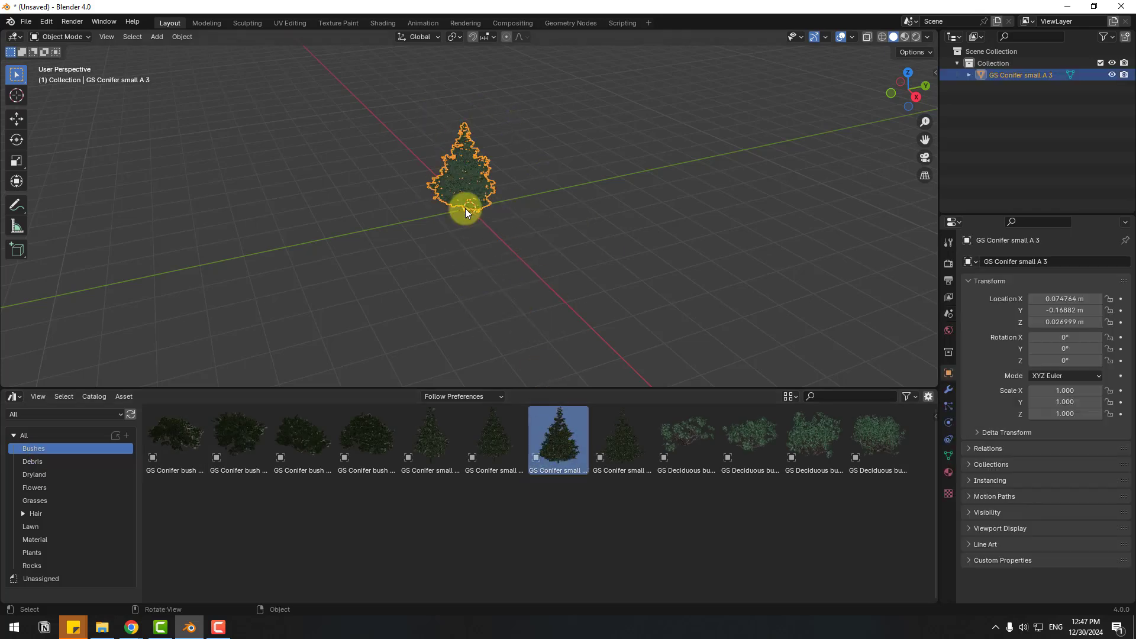
Scale the conifer up about 2.9 times and view it side-on.
key("s")
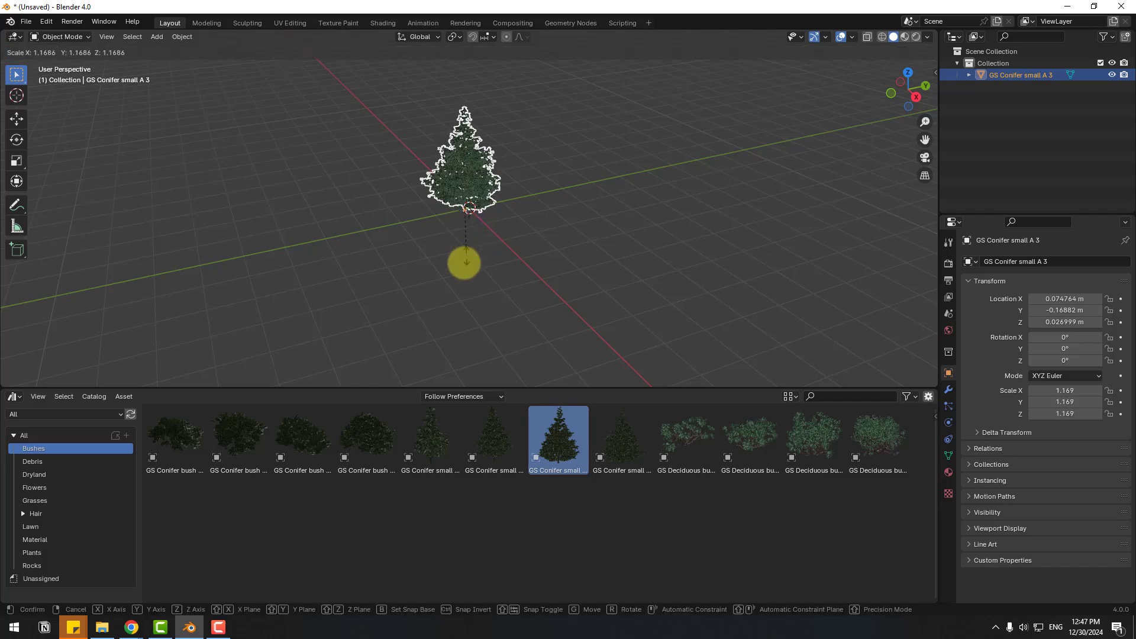
left_click(462, 326)
left_click(412, 255)
mouse_move(411, 255)
middle_mouse_down()
mouse_move(405, 193)
mouse_move(432, 215)
middle_mouse_up()
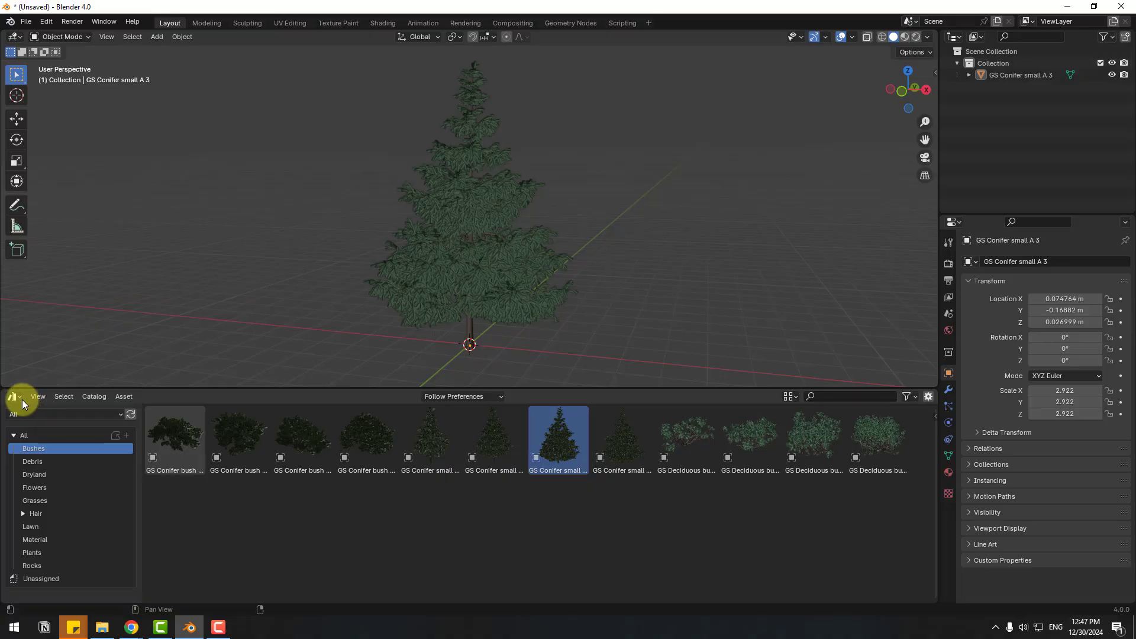
Restore the bottom area to a smaller Timeline.
left_click(14, 396)
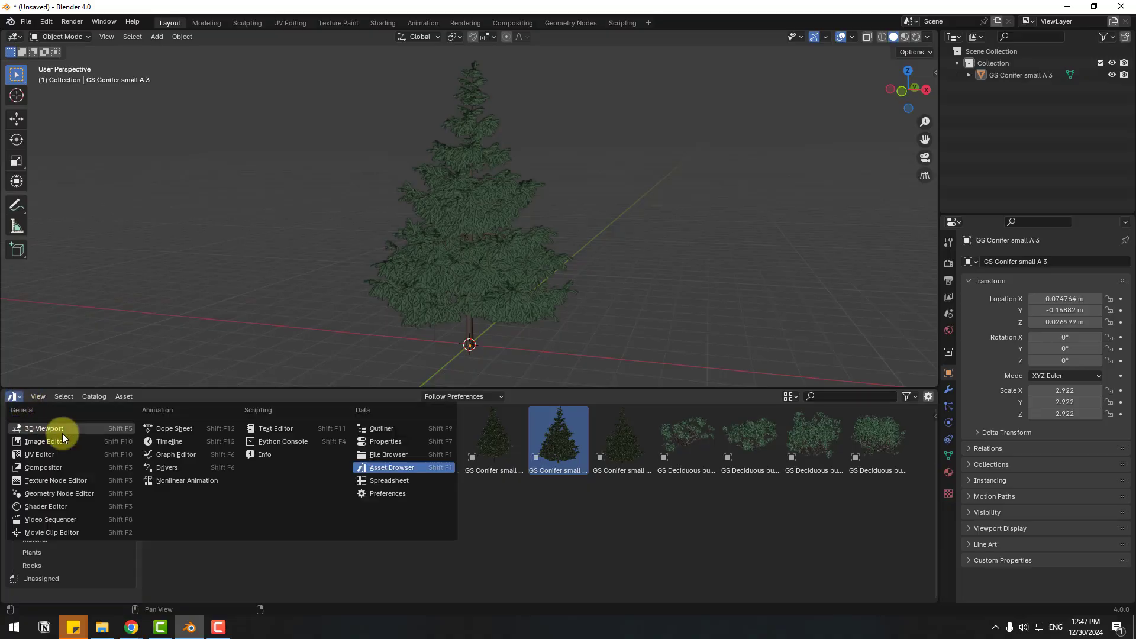
left_click(169, 441)
left_click_drag(258, 388, 241, 557)
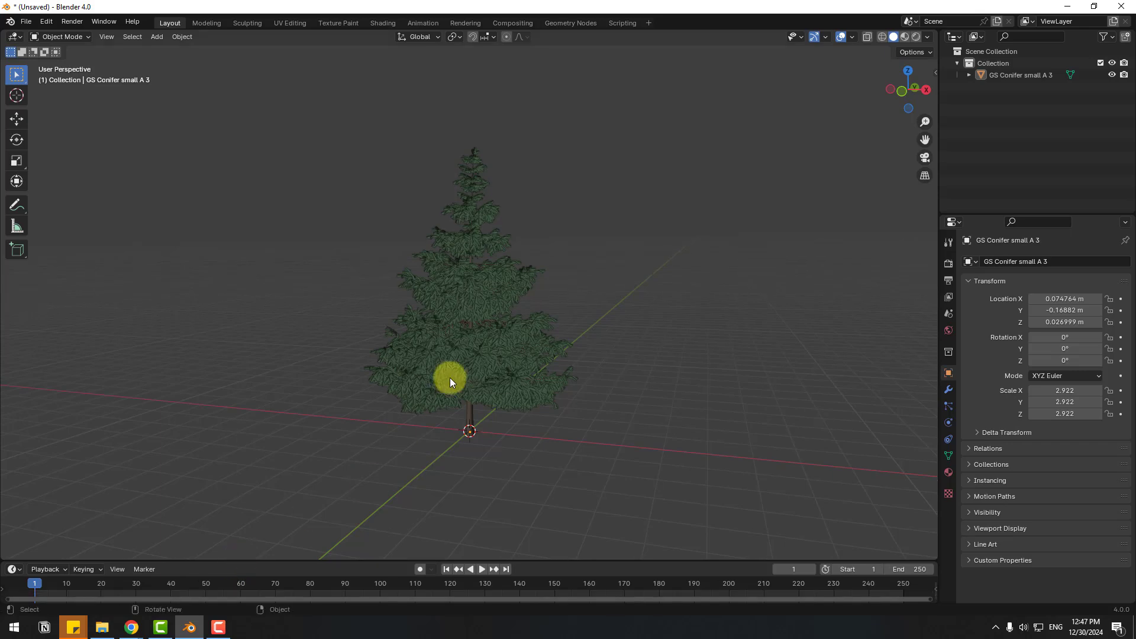
Add a Plain Axes Empty at the tree's base, scaled to about 4.7.
left_click(465, 324)
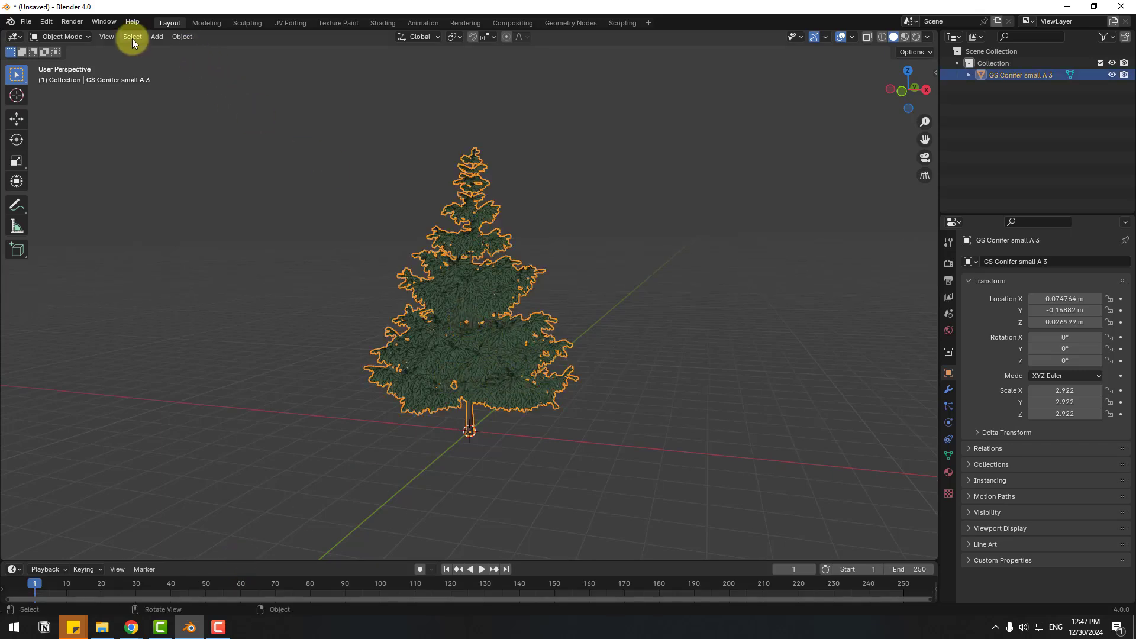
left_click(155, 37)
mouse_move(186, 166)
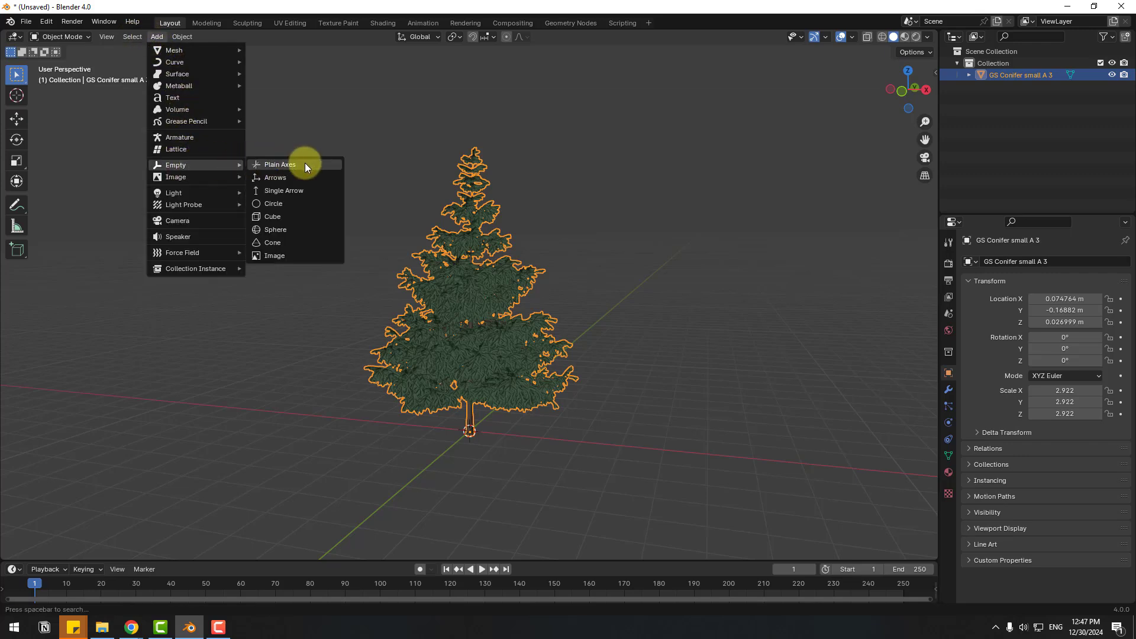
left_click(305, 163)
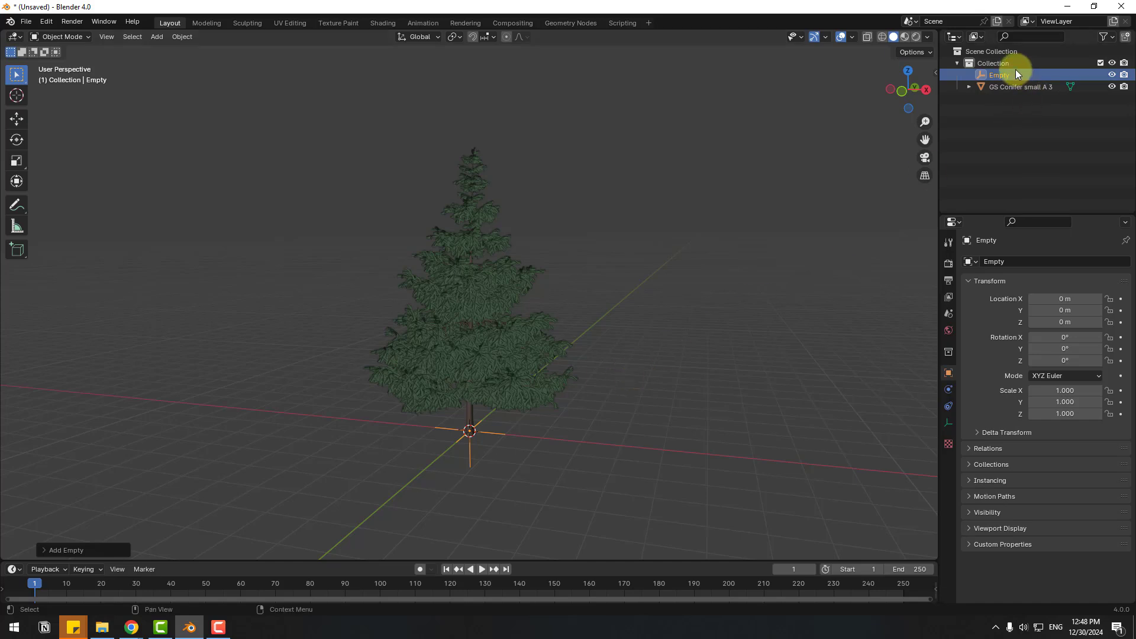
key("s")
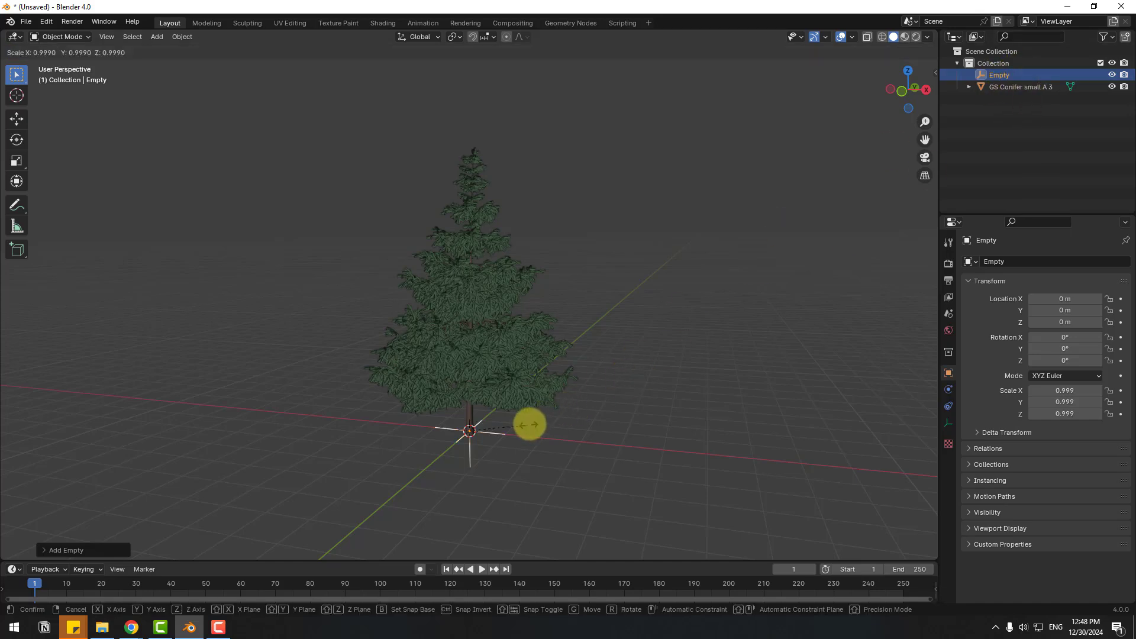
left_click(729, 341)
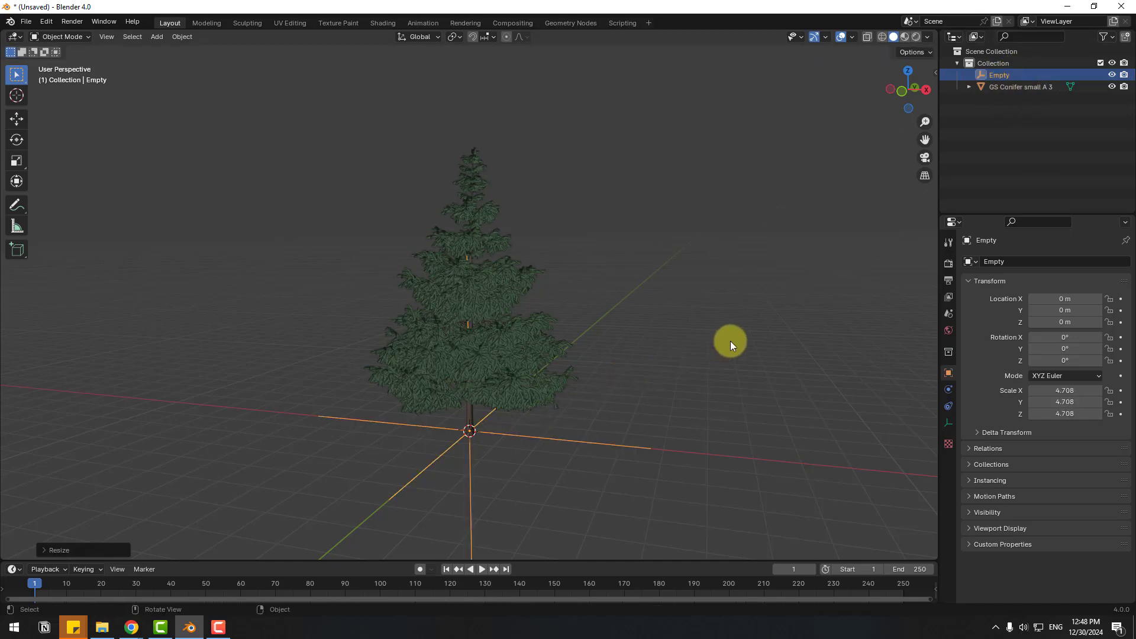
Keyframe the Empty's rotation at frame 0 and play to frame 250.
left_click(437, 431)
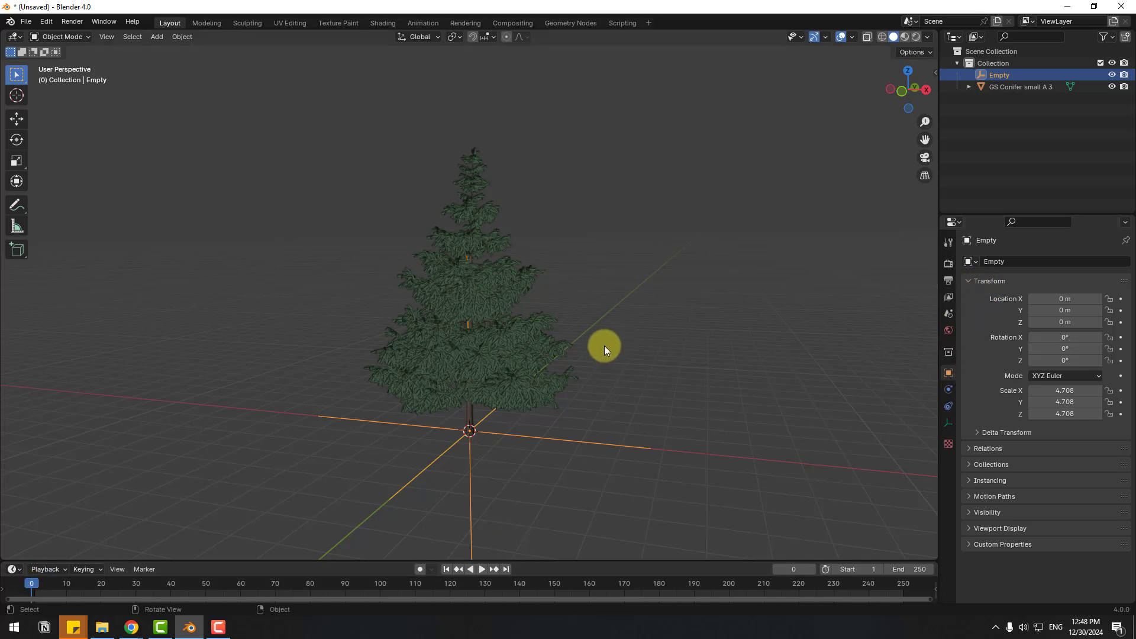
key("i")
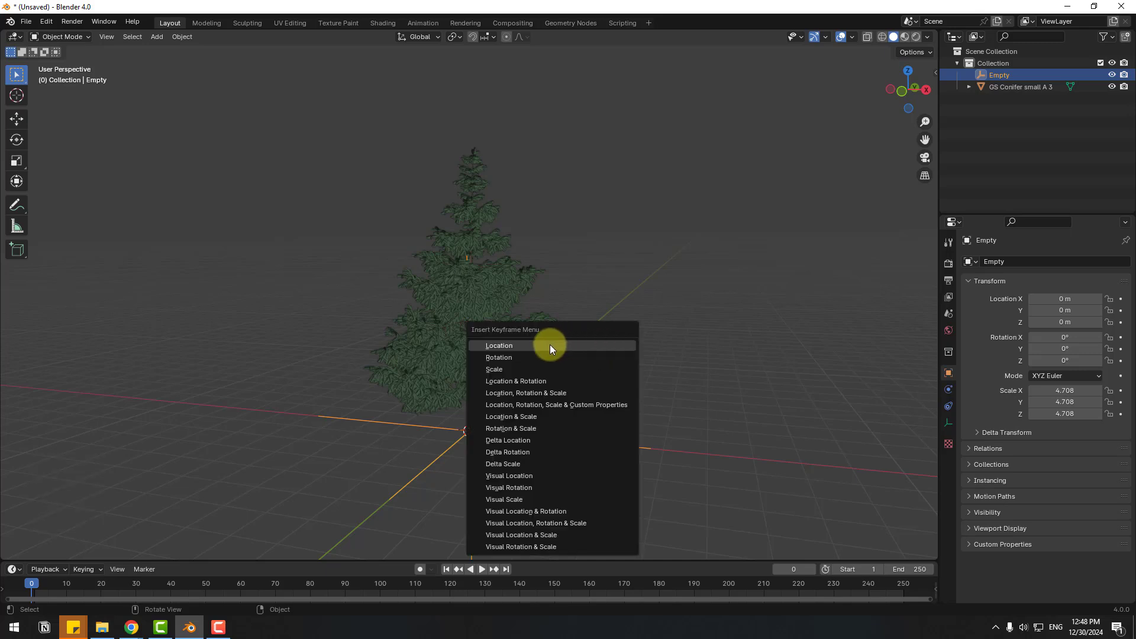
left_click(498, 359)
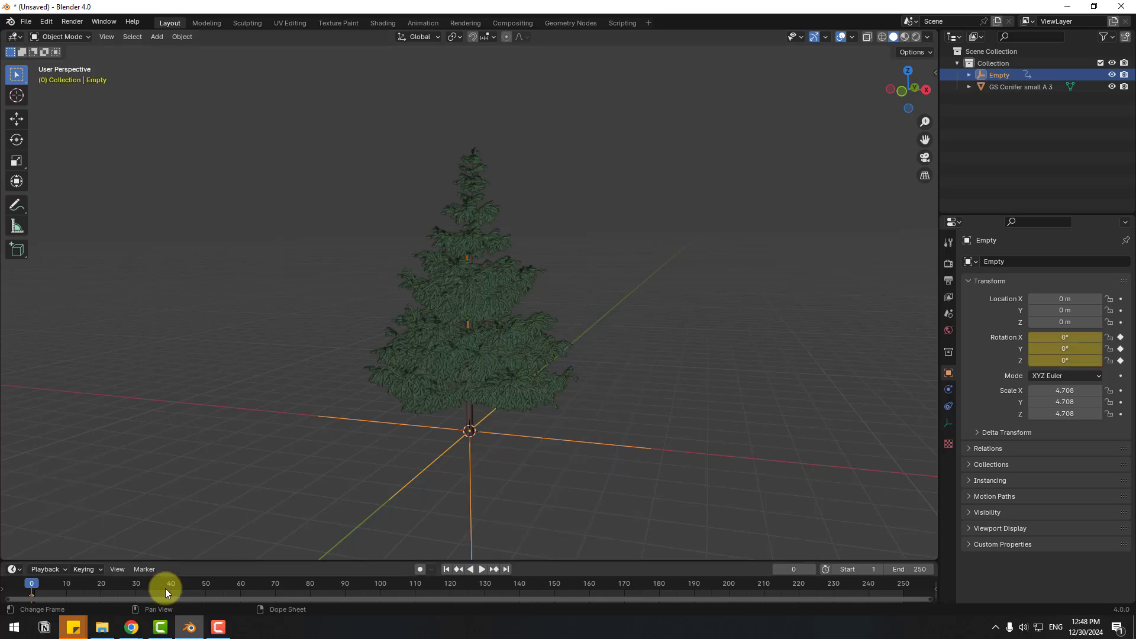
key("space")
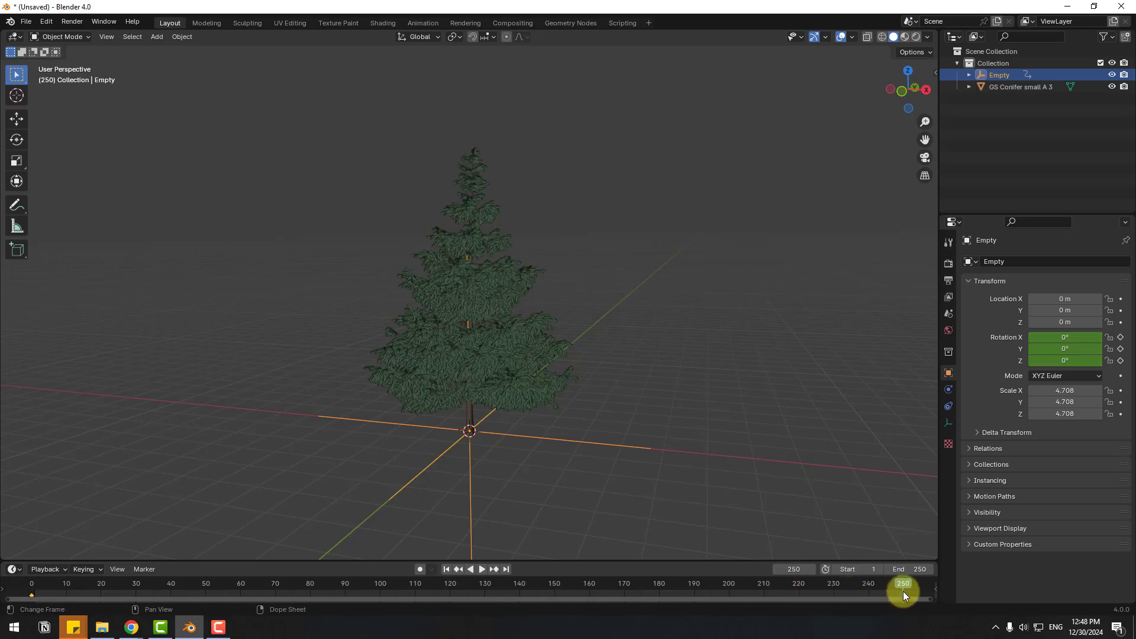
key("space")
Set the Empty's Z rotation to 800° and keyframe it at frame 250.
left_click(1040, 360)
type("800")
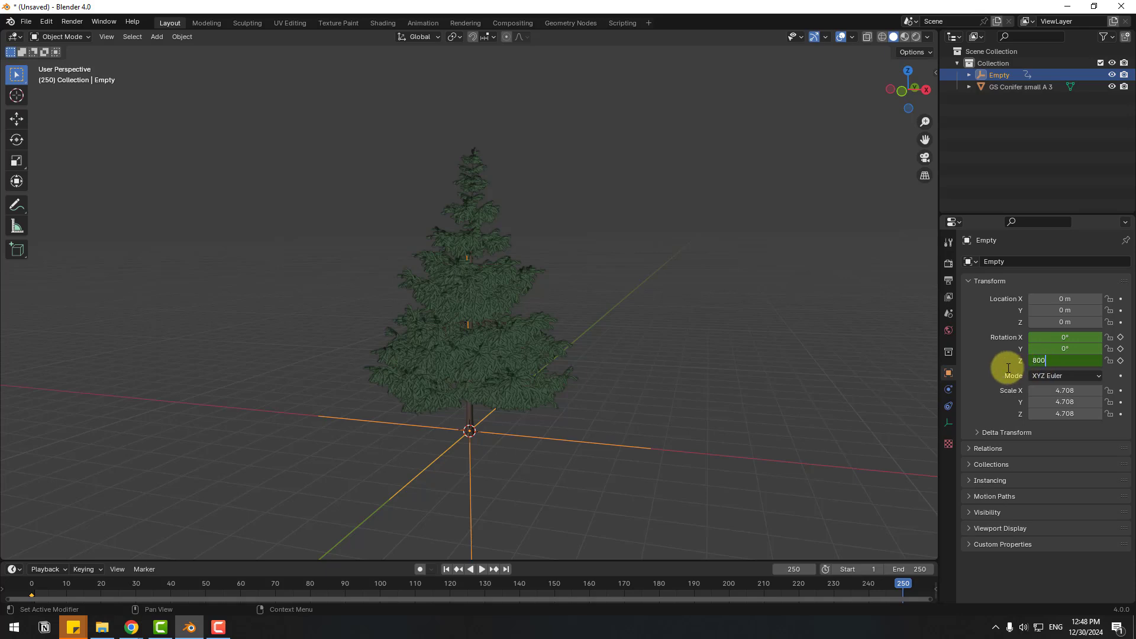
key("Return")
key("i")
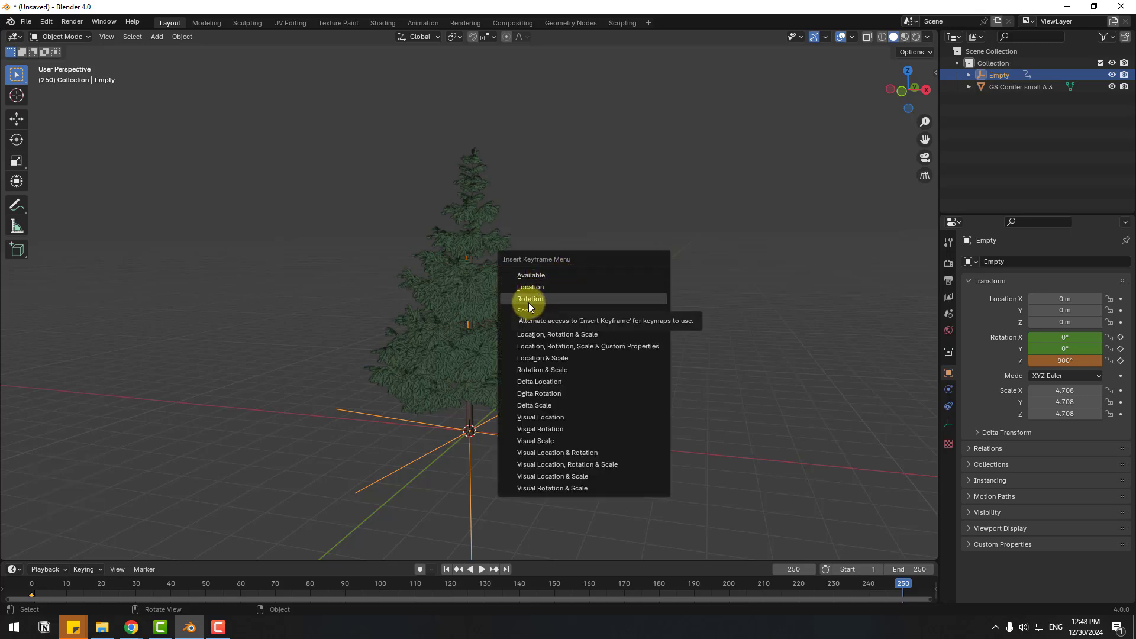
left_click(527, 302)
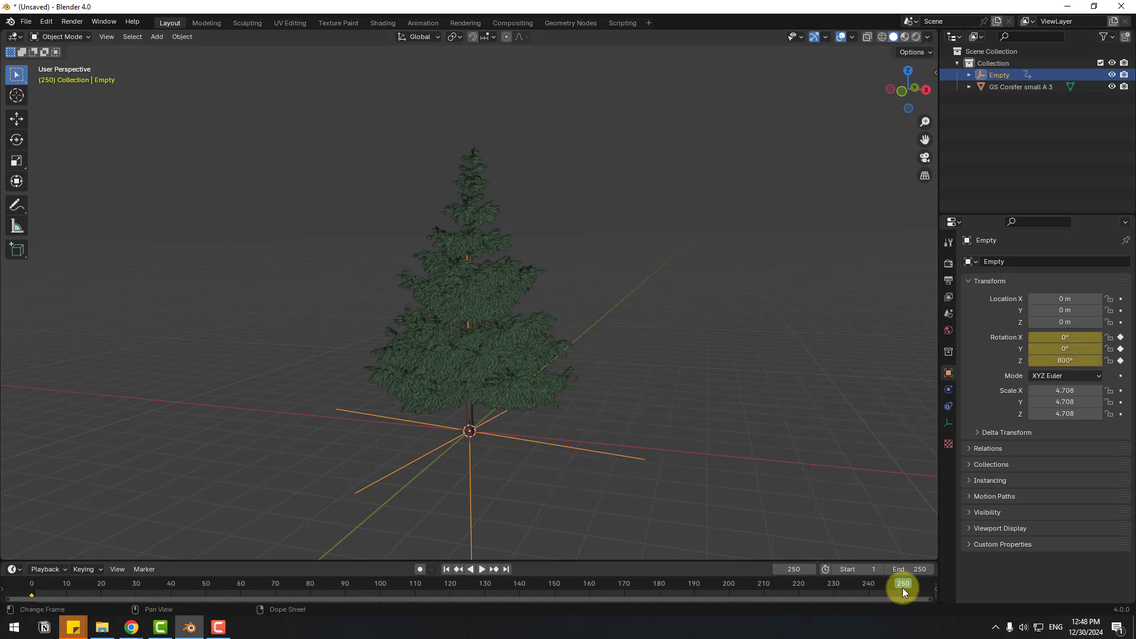
Rewind to frame 0 and play back the Empty's rotation.
left_click_drag(902, 586, 22, 585)
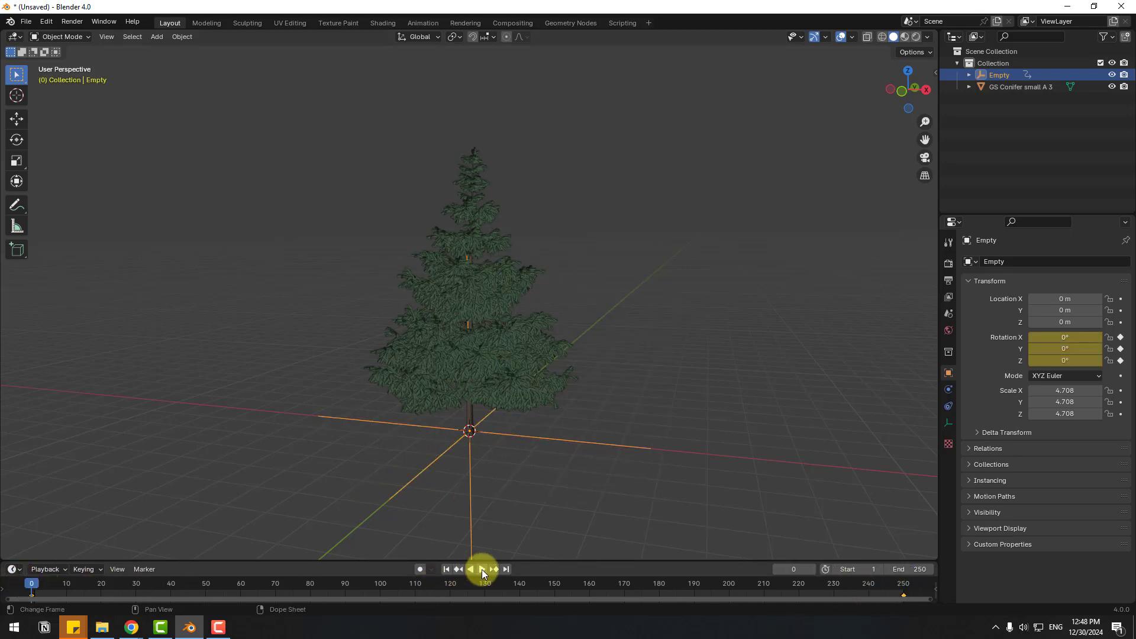
left_click(477, 569)
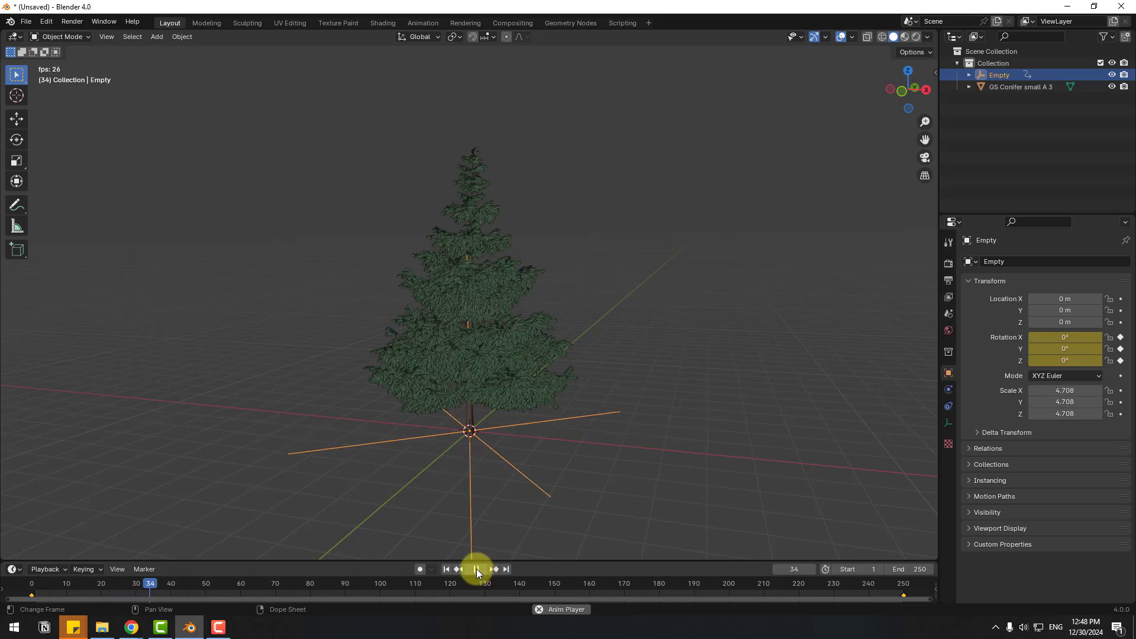
key("Escape")
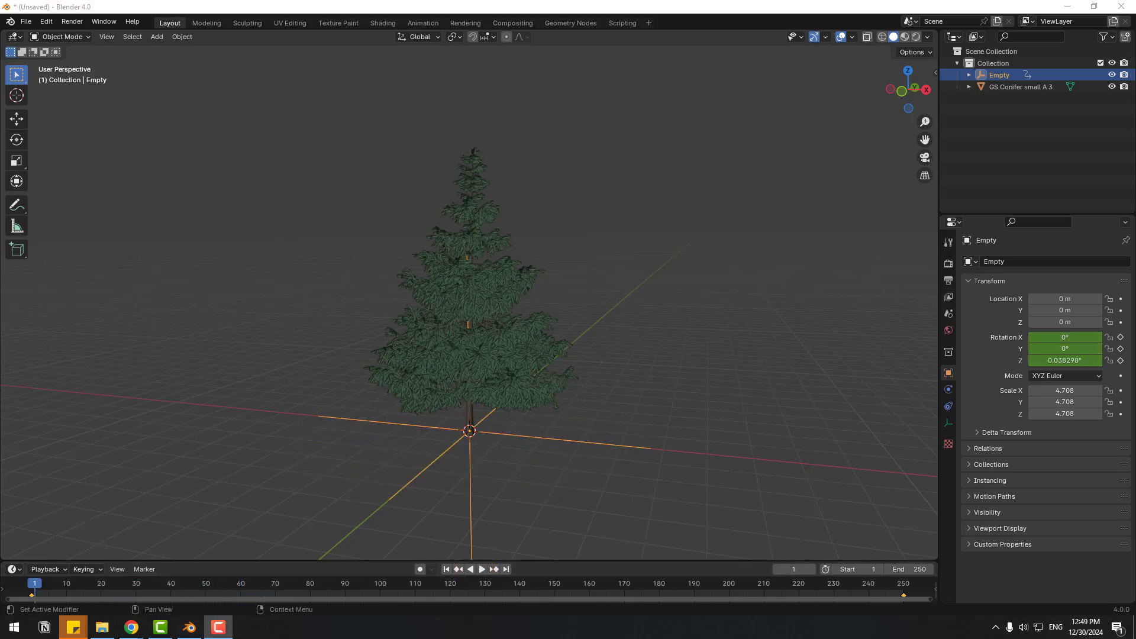
Add a Displace modifier to the conifer.
left_click(473, 286)
left_click(947, 389)
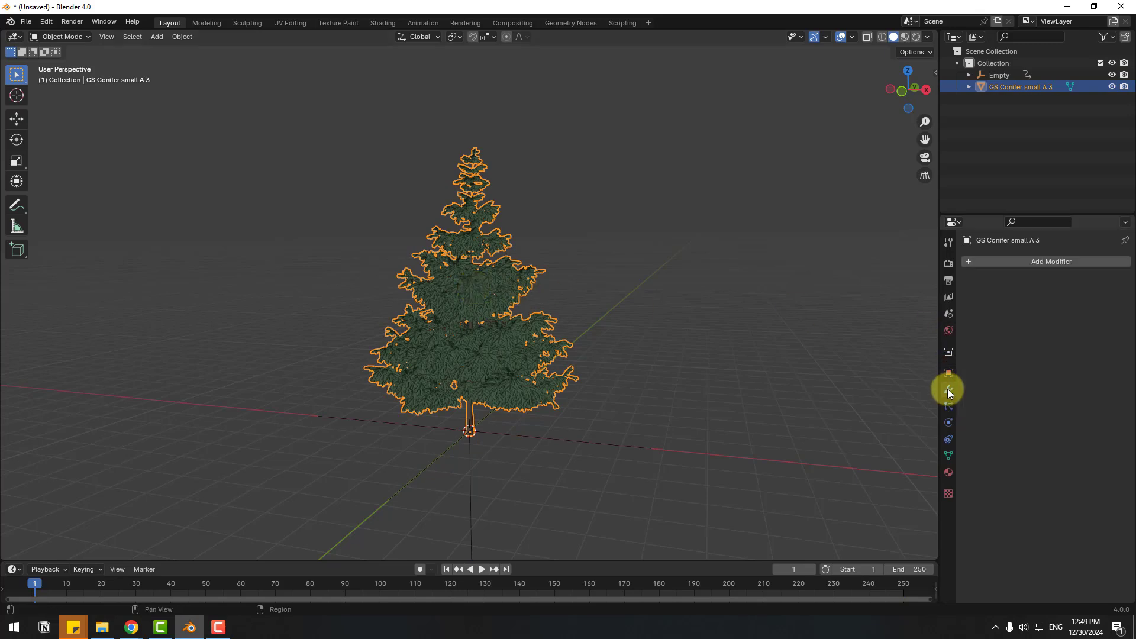
left_click(1039, 263)
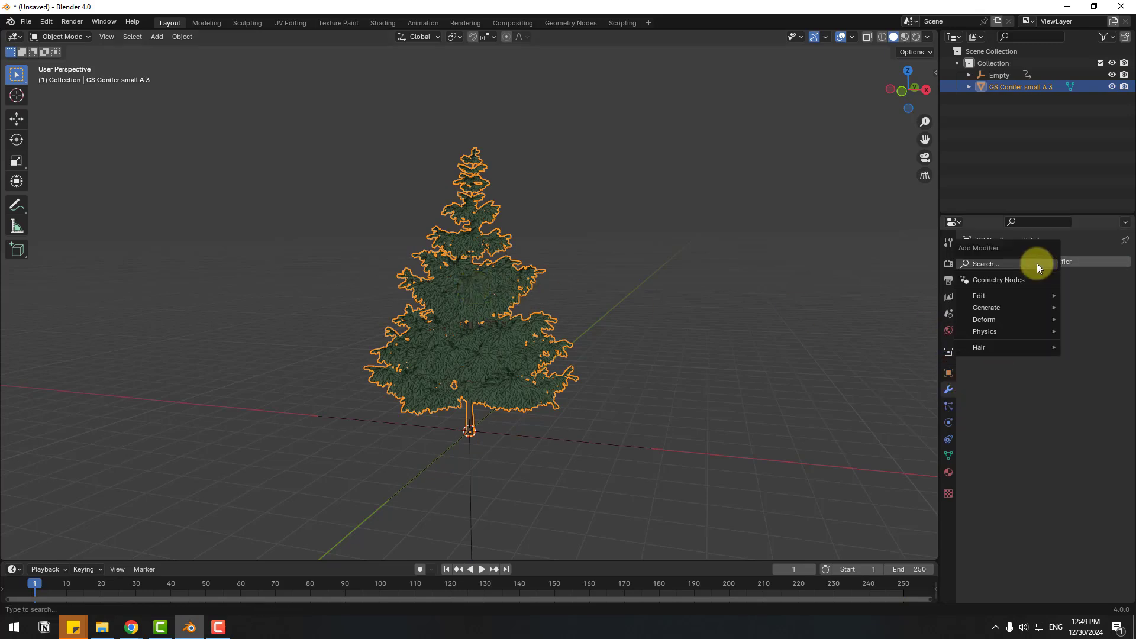
left_click(981, 262)
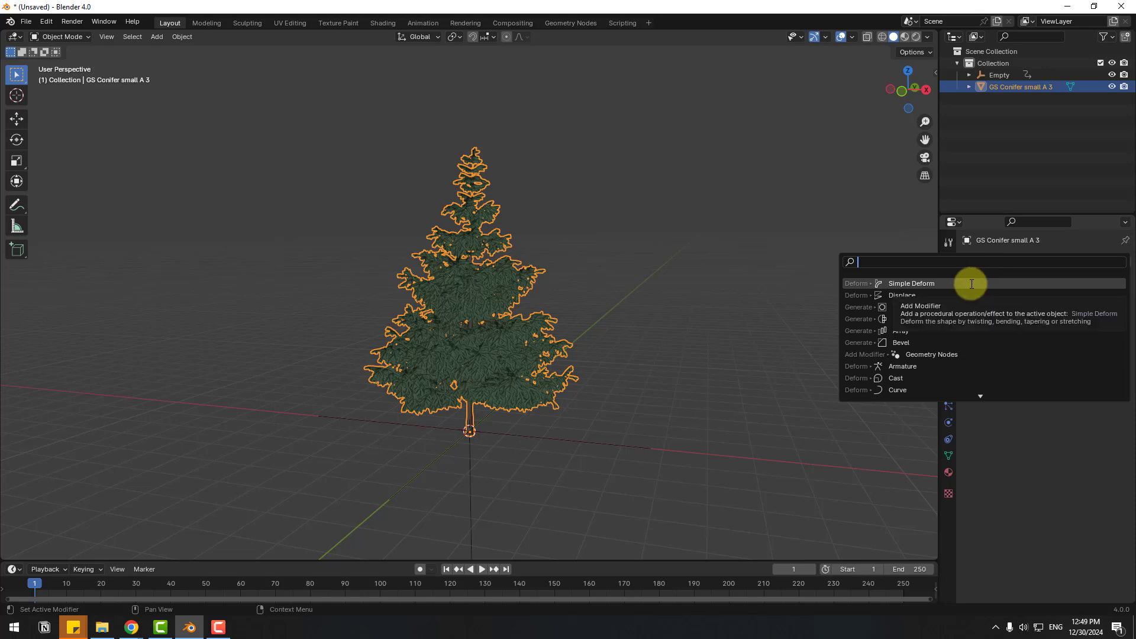
type("dis")
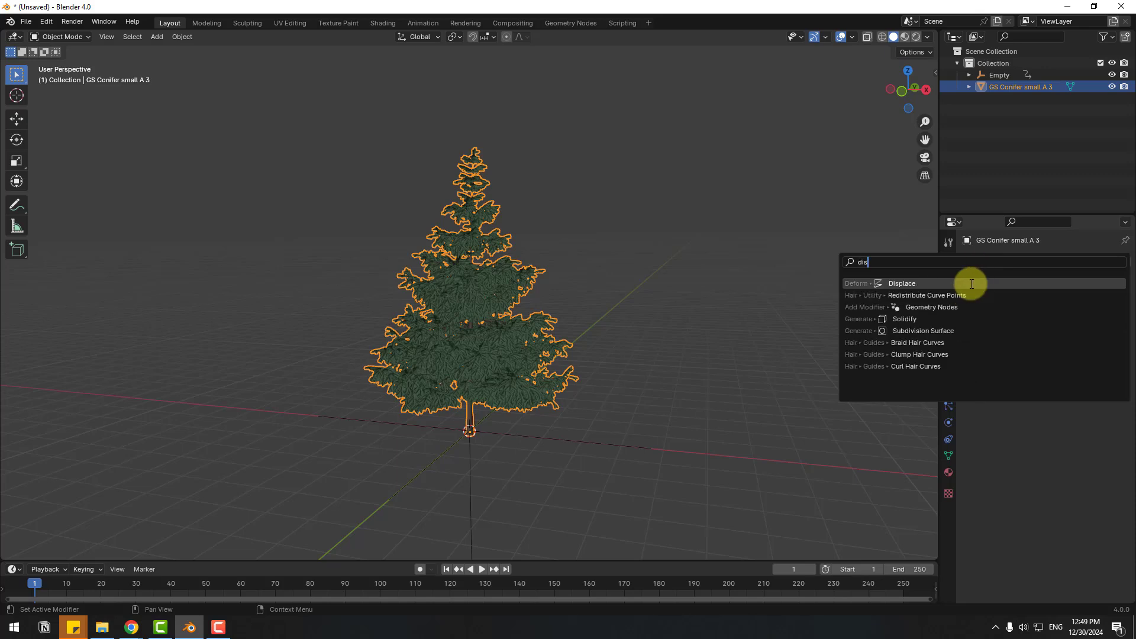
left_click(909, 282)
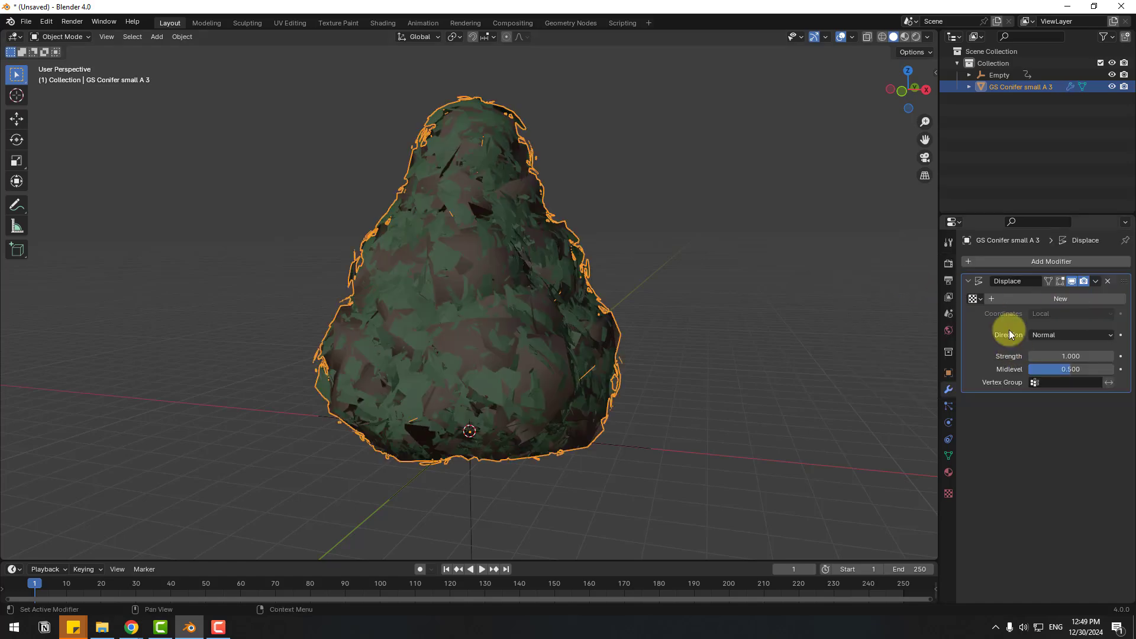
Give the Displace modifier a new texture of type Clouds.
left_click(1064, 298)
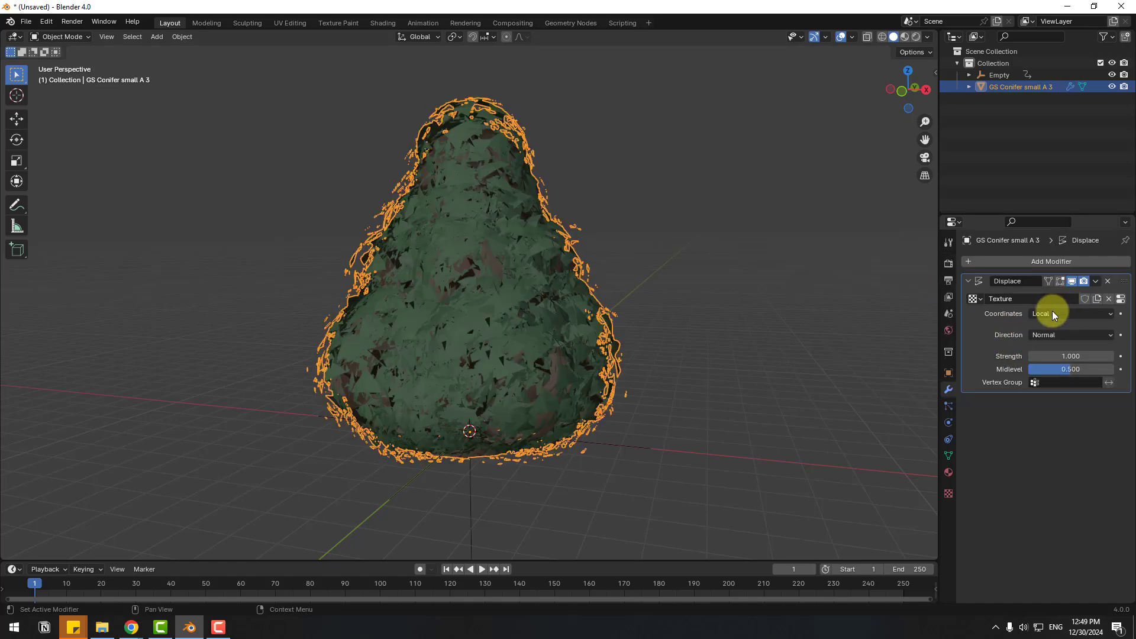
left_click(947, 495)
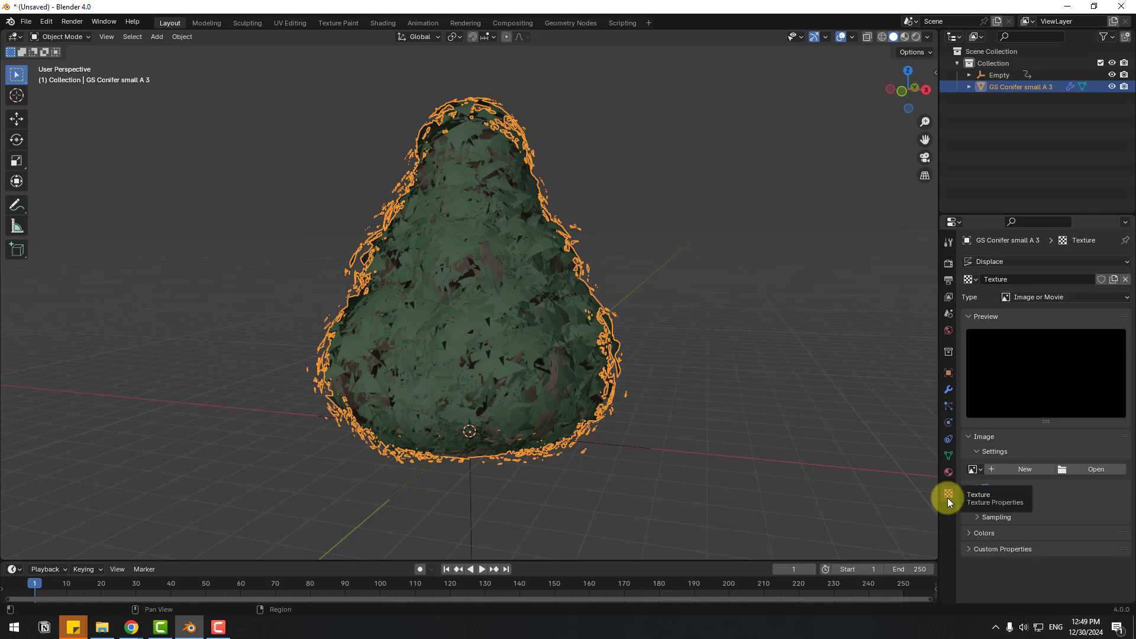
left_click(1037, 302)
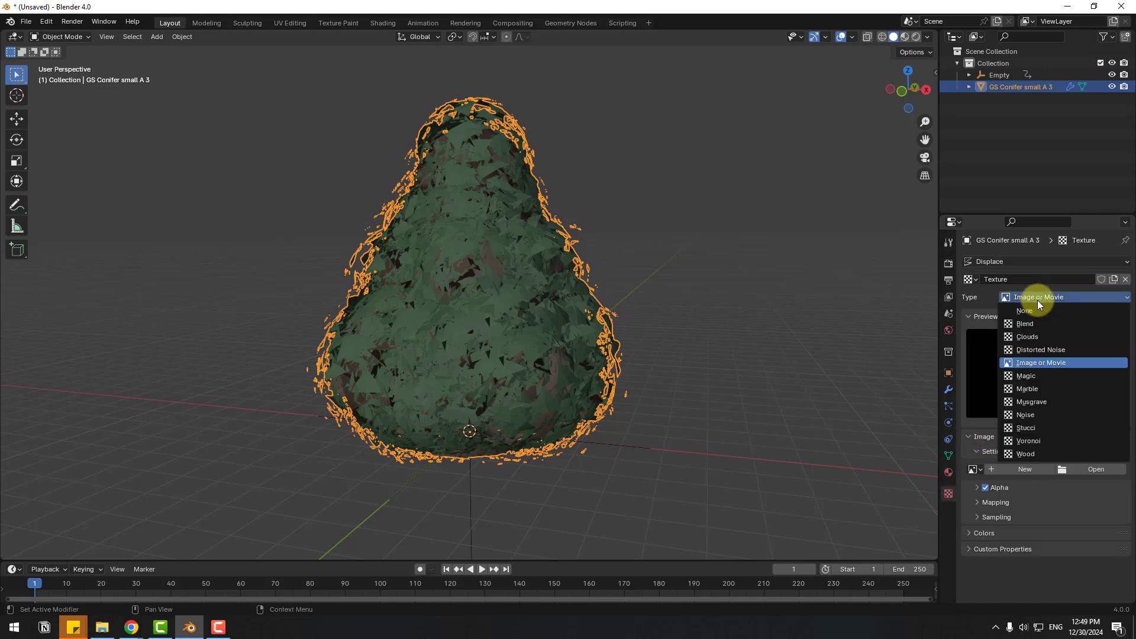
left_click(1033, 340)
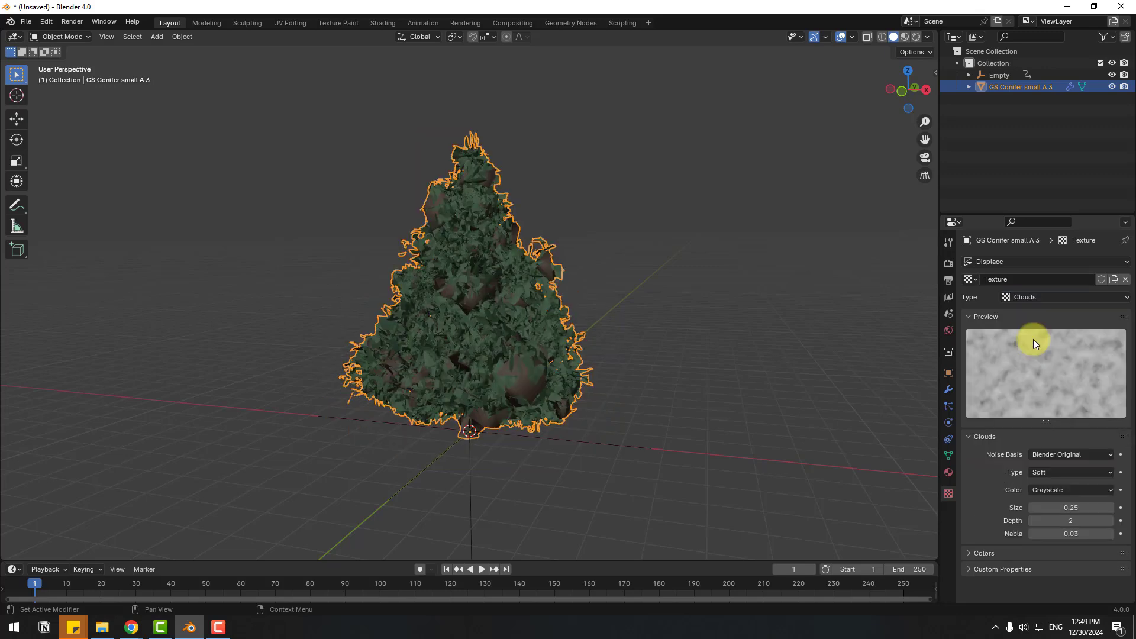
Set the Displace texture coordinates to Object, using the Empty.
left_click(947, 389)
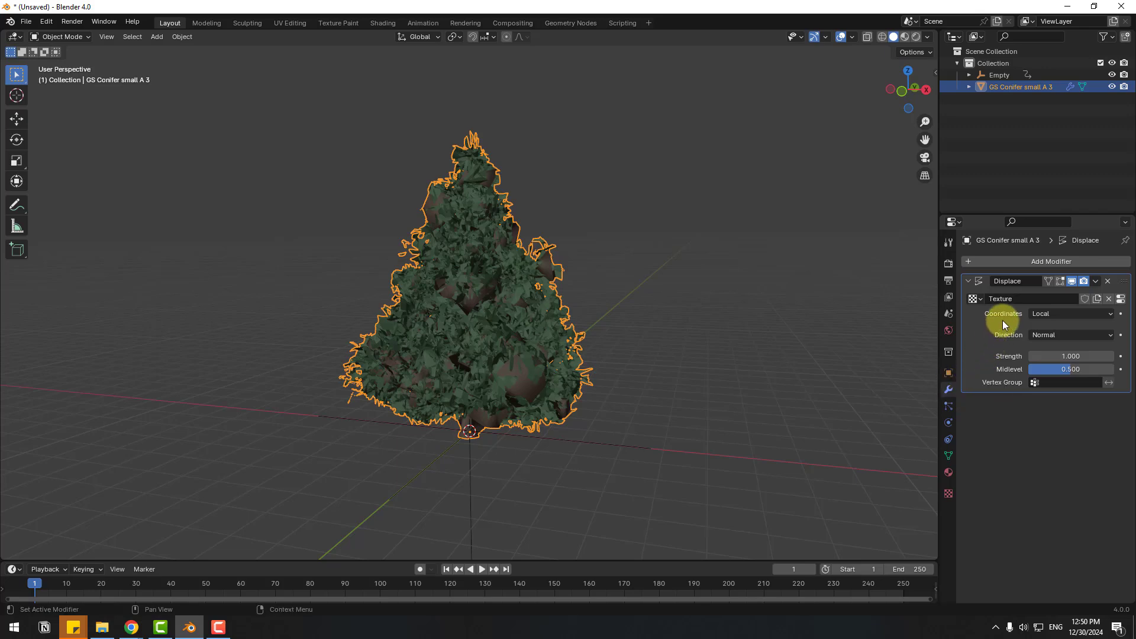
left_click(1055, 315)
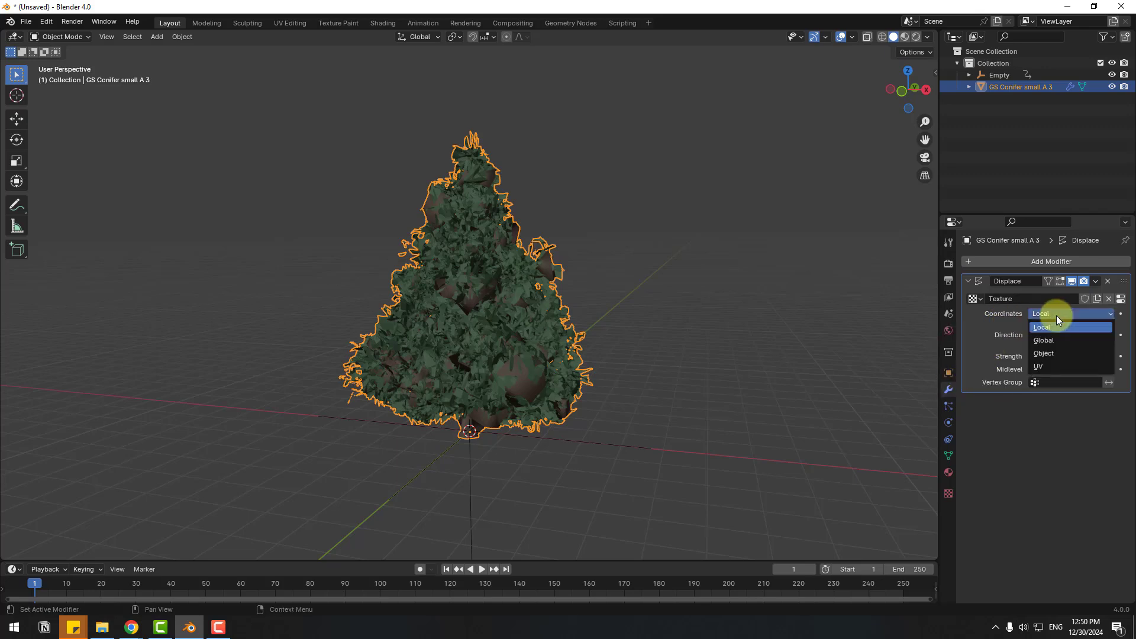
left_click(1053, 354)
left_click(1108, 328)
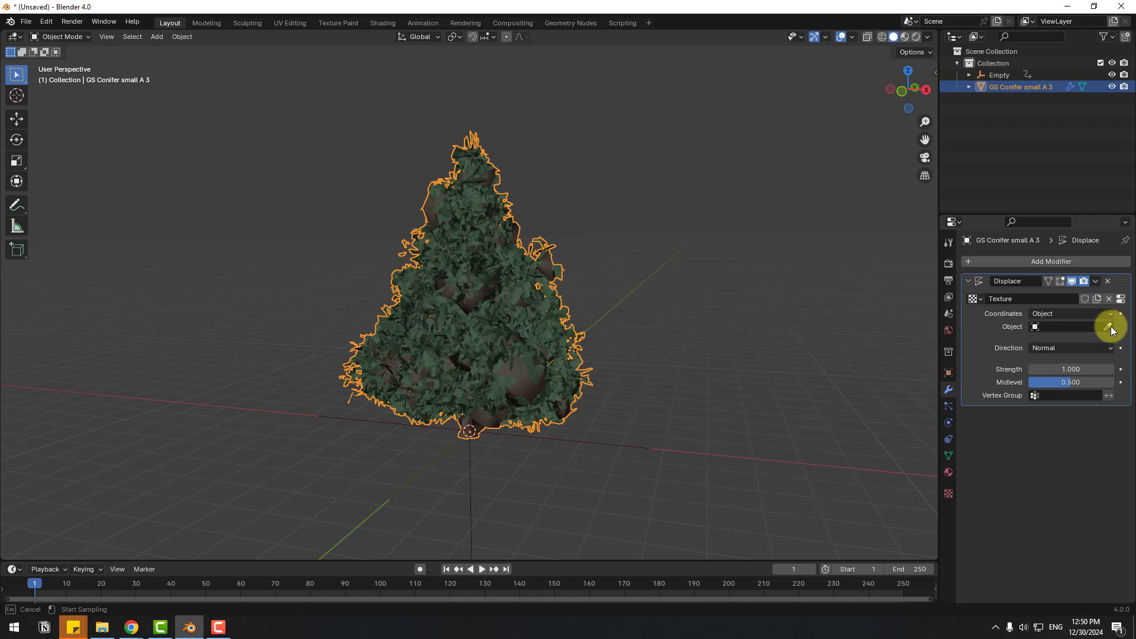
left_click(475, 456)
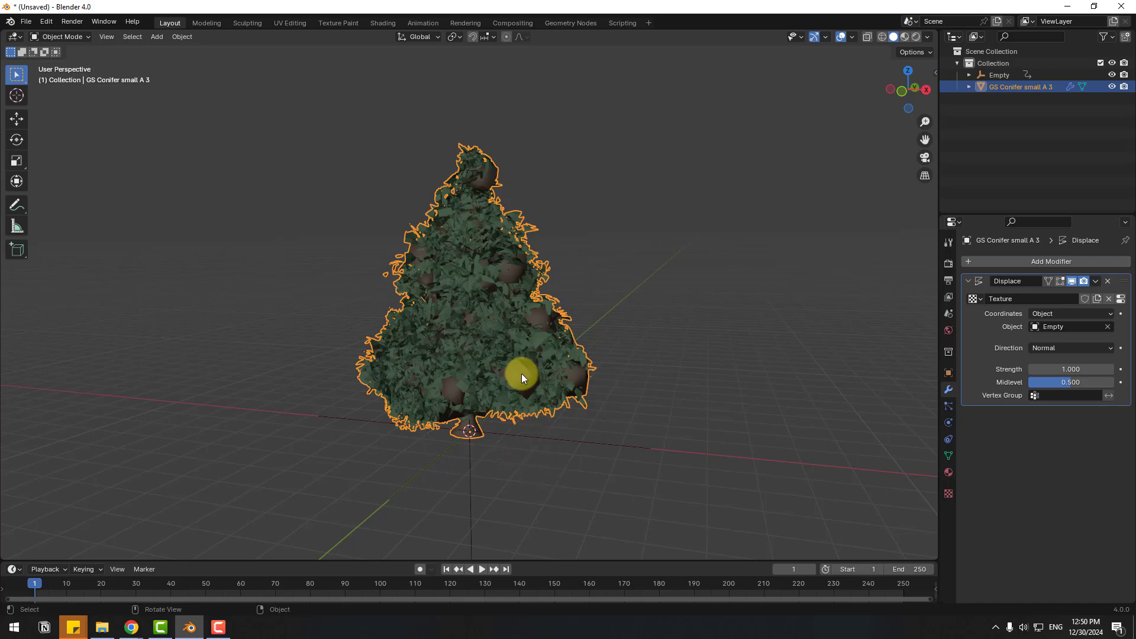
Lower the displacement strength to 0.200.
left_click_drag(1009, 380, 1002, 373)
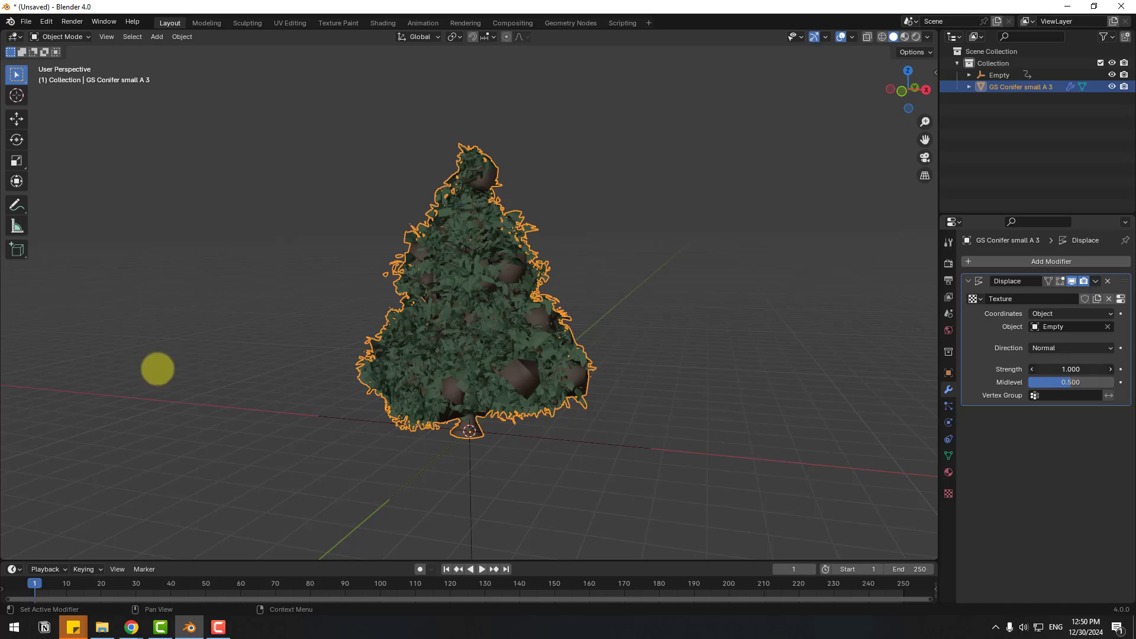
left_click_drag(1070, 368, 1020, 368)
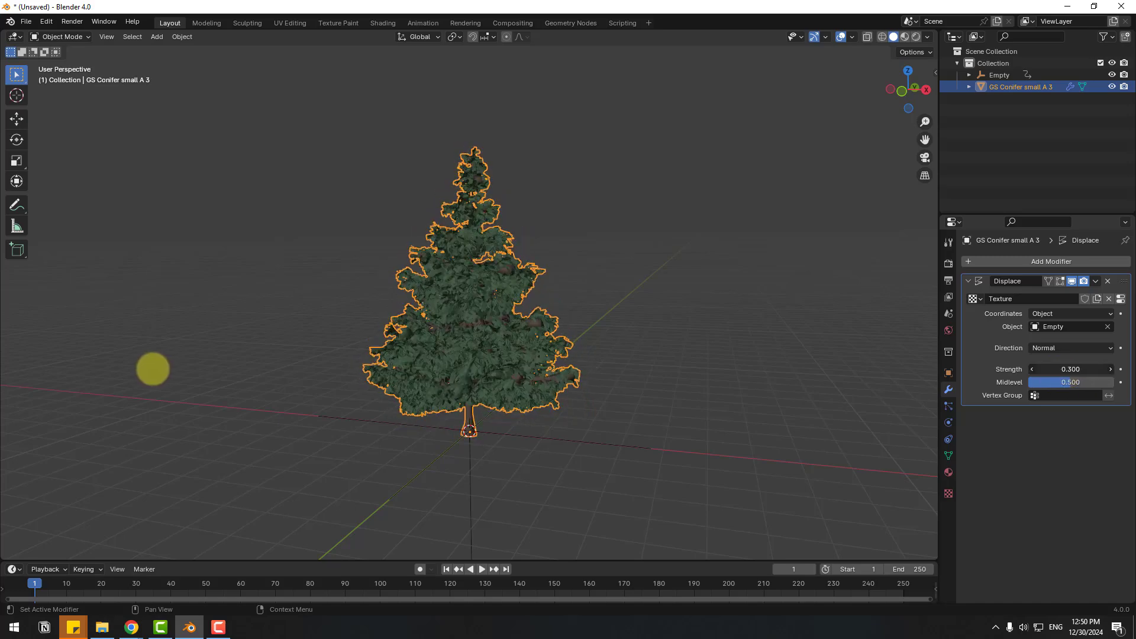
left_click_drag(153, 369, 1071, 373)
left_click(624, 452)
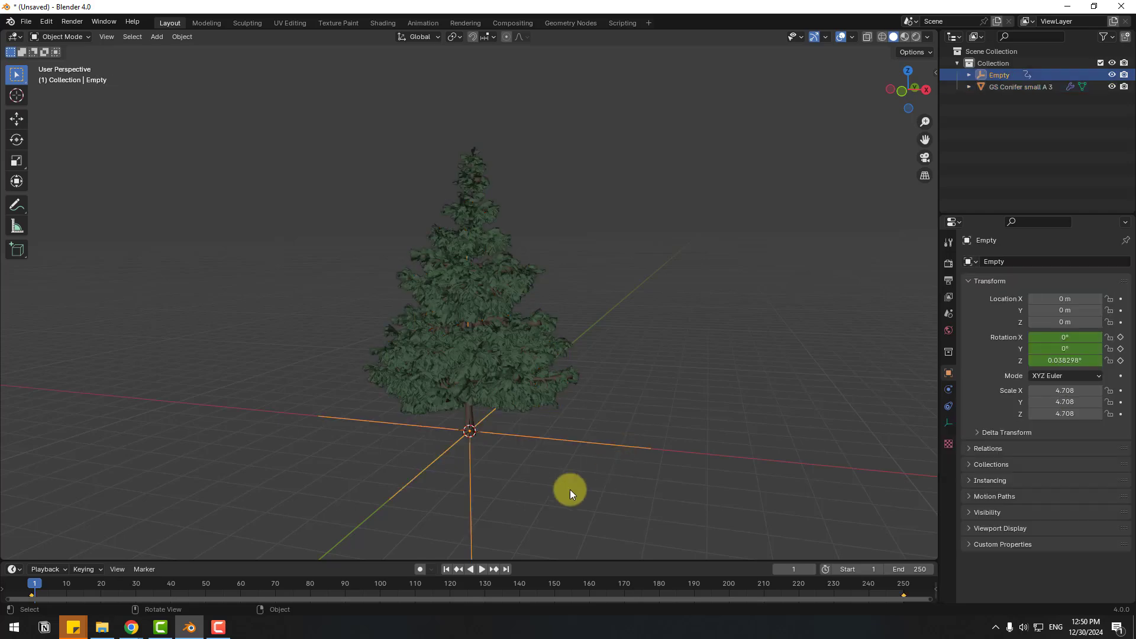
left_click(486, 572)
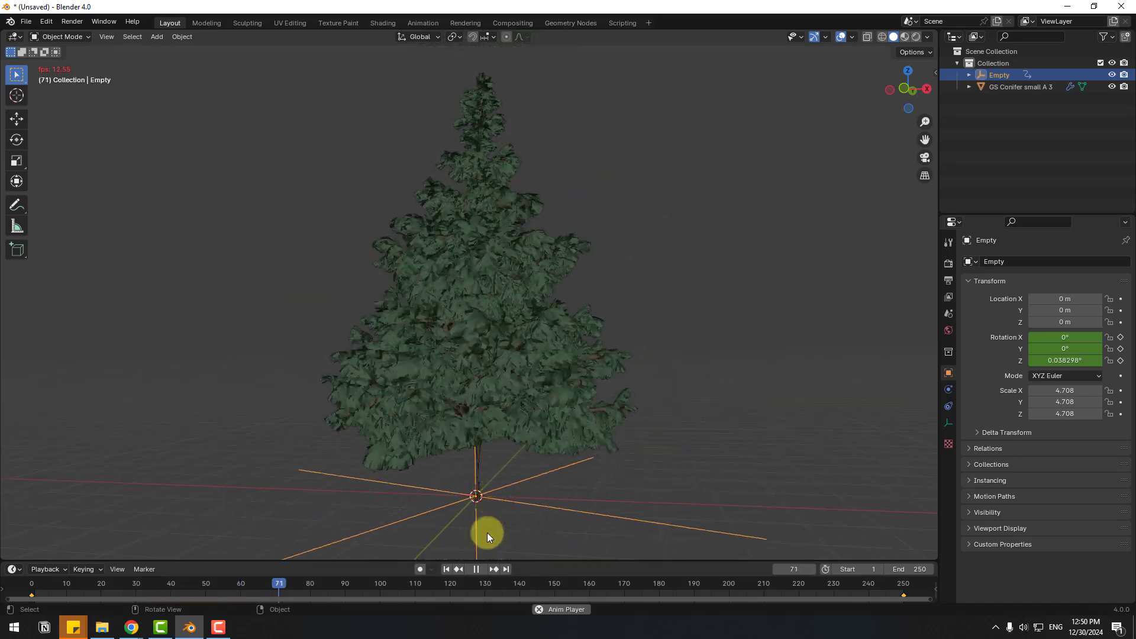
key("Escape")
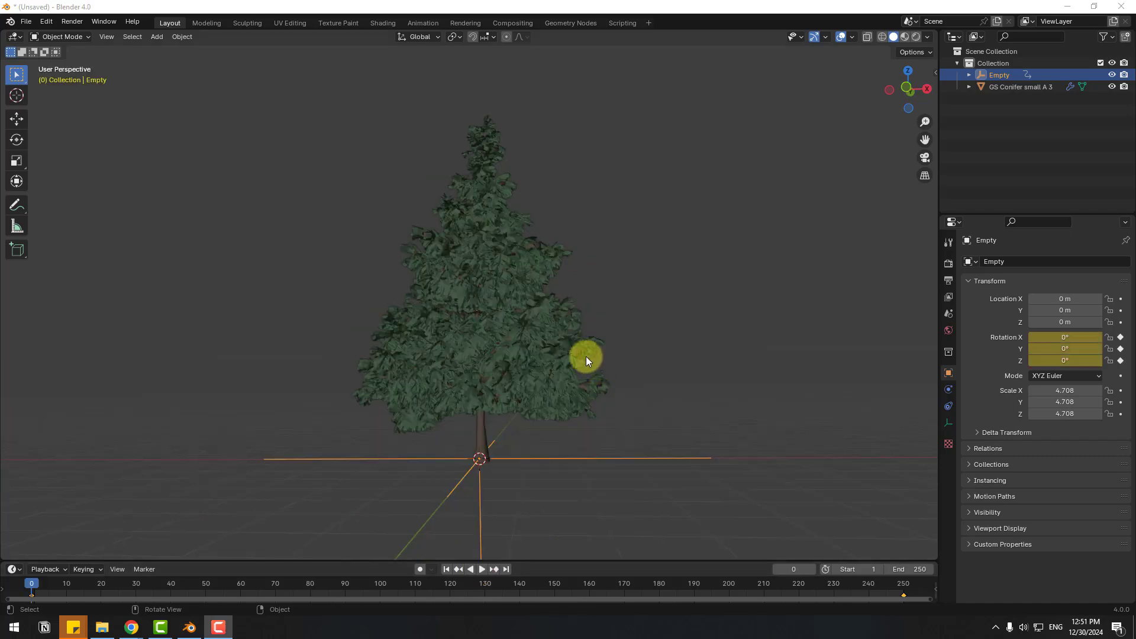
Add a Simple Deform modifier to the conifer.
left_click(478, 256)
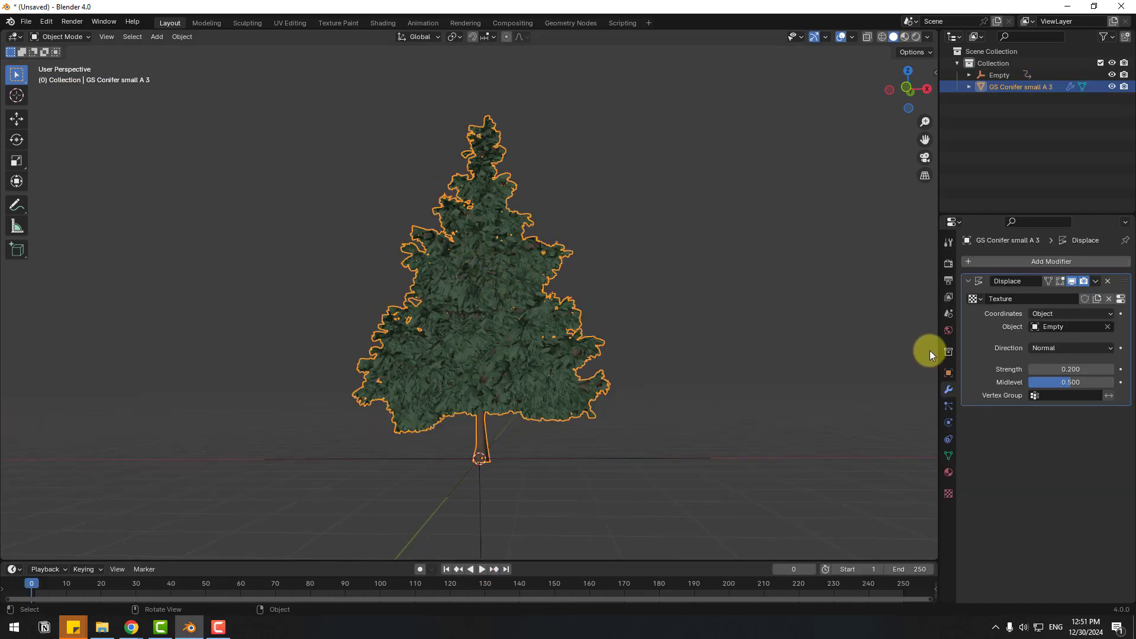
left_click(1053, 264)
key("space")
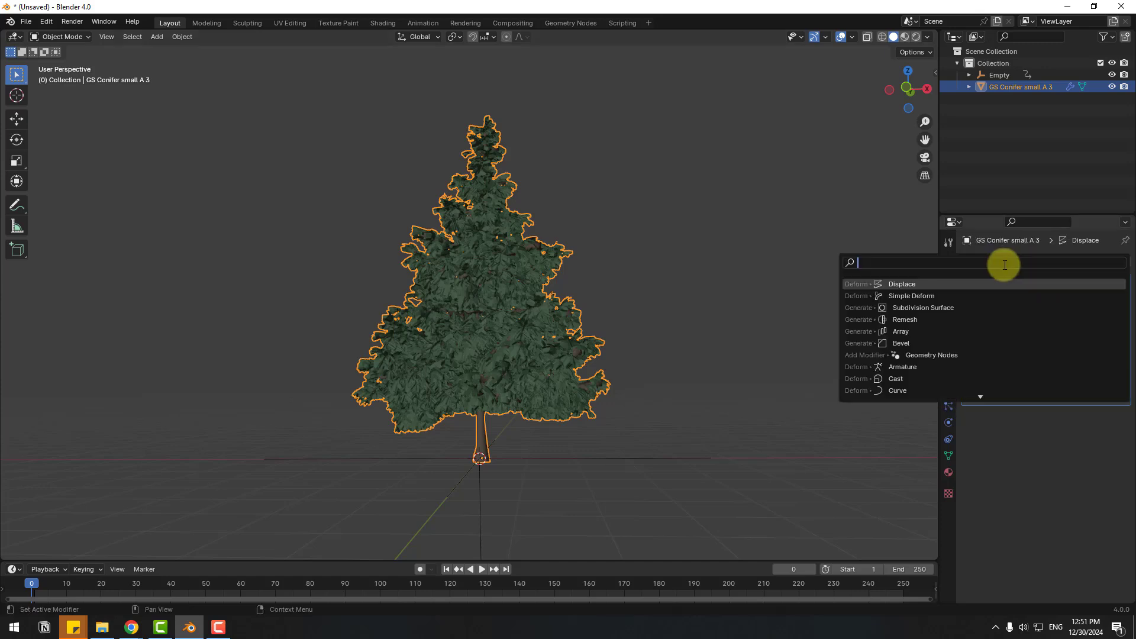
type("simp")
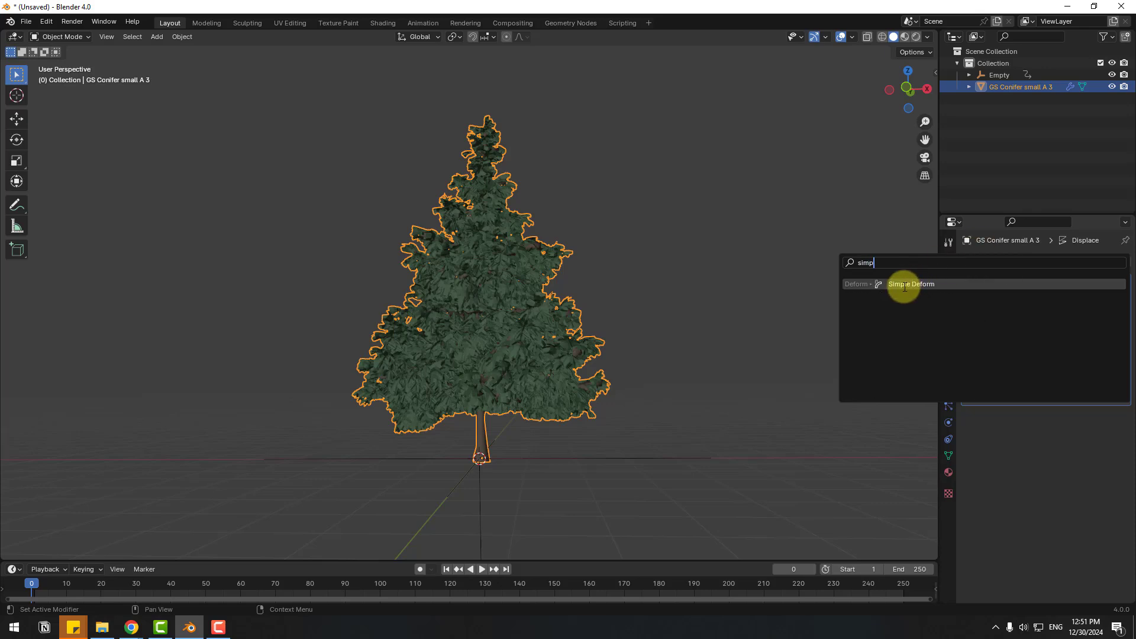
left_click(907, 285)
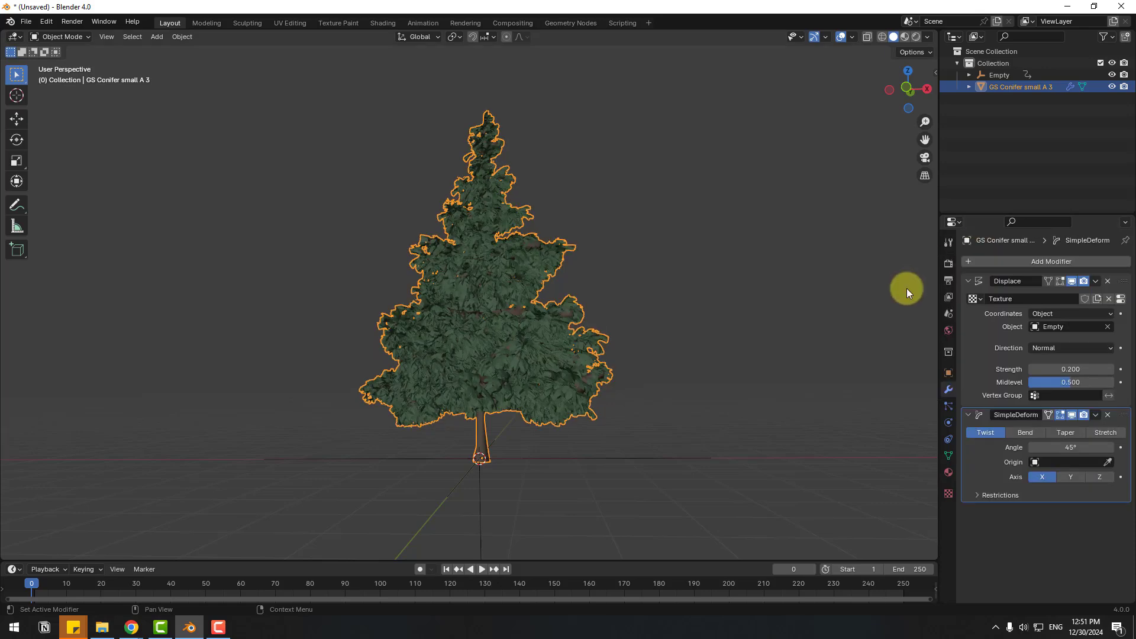
Set the Simple Deform to Bend, angle 0°, axis Y, and keyframe the angle.
left_click(1020, 433)
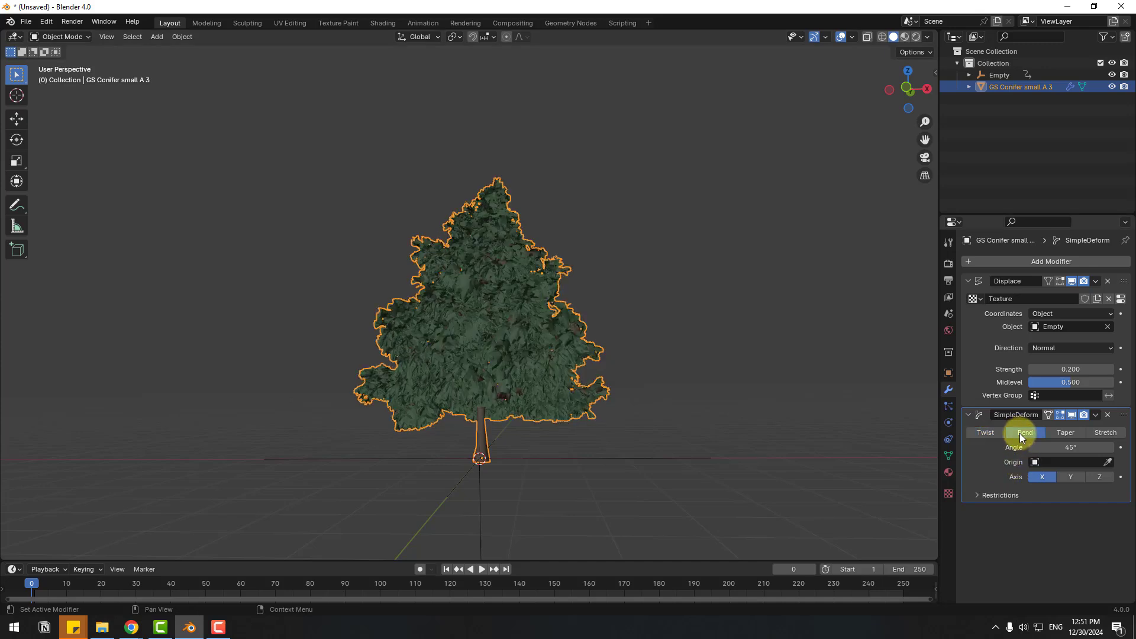
left_click(1066, 447)
type("0")
key("Return")
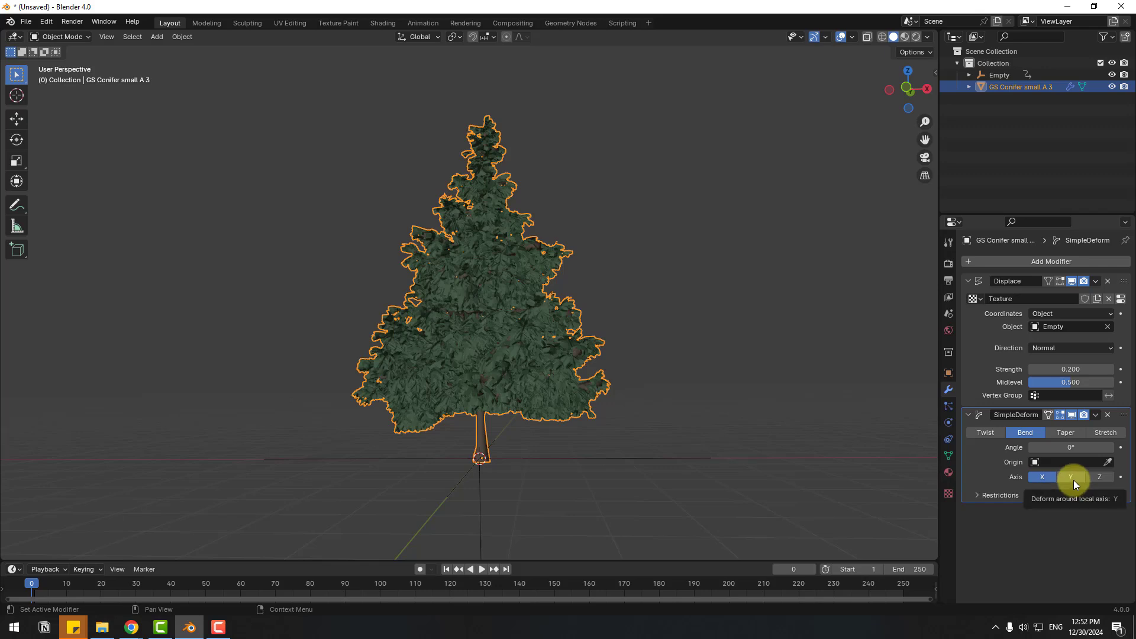
left_click(1073, 480)
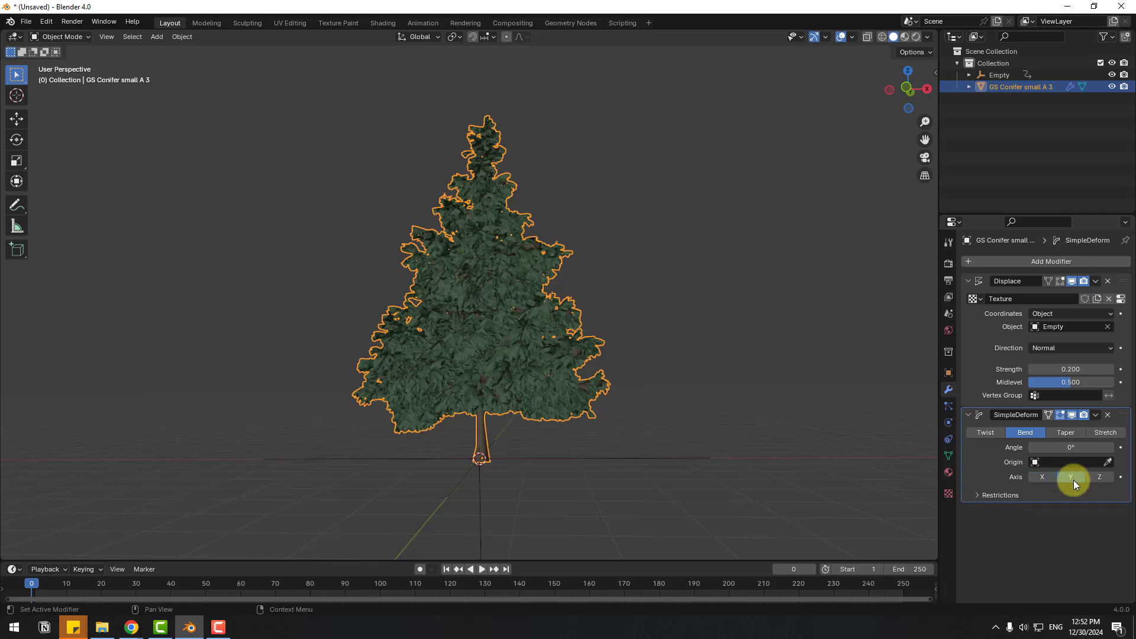
left_click(1120, 447)
In an enlarged Graph Editor, add a Noise modifier to the bend Angle curve.
left_click_drag(158, 560, 162, 469)
left_click(22, 481)
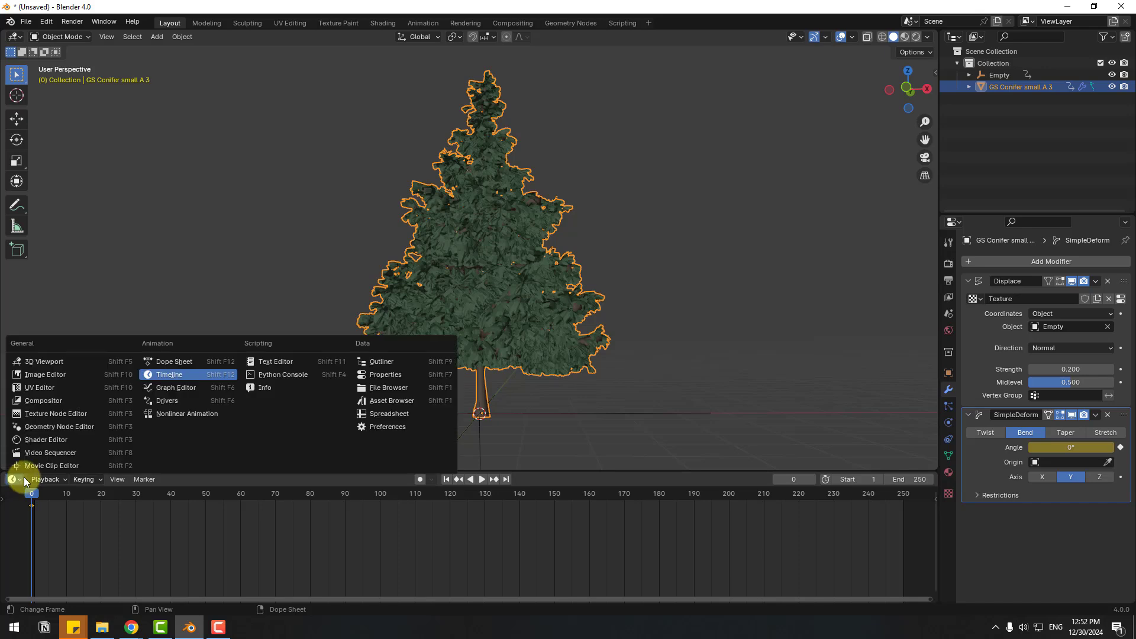
left_click(191, 386)
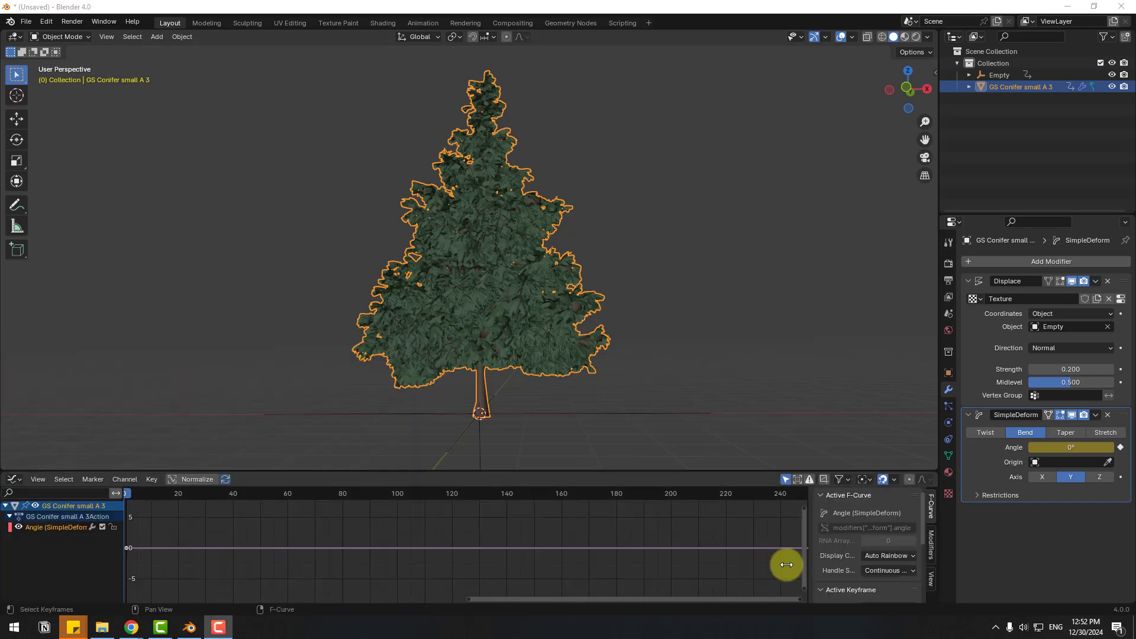
left_click(931, 547)
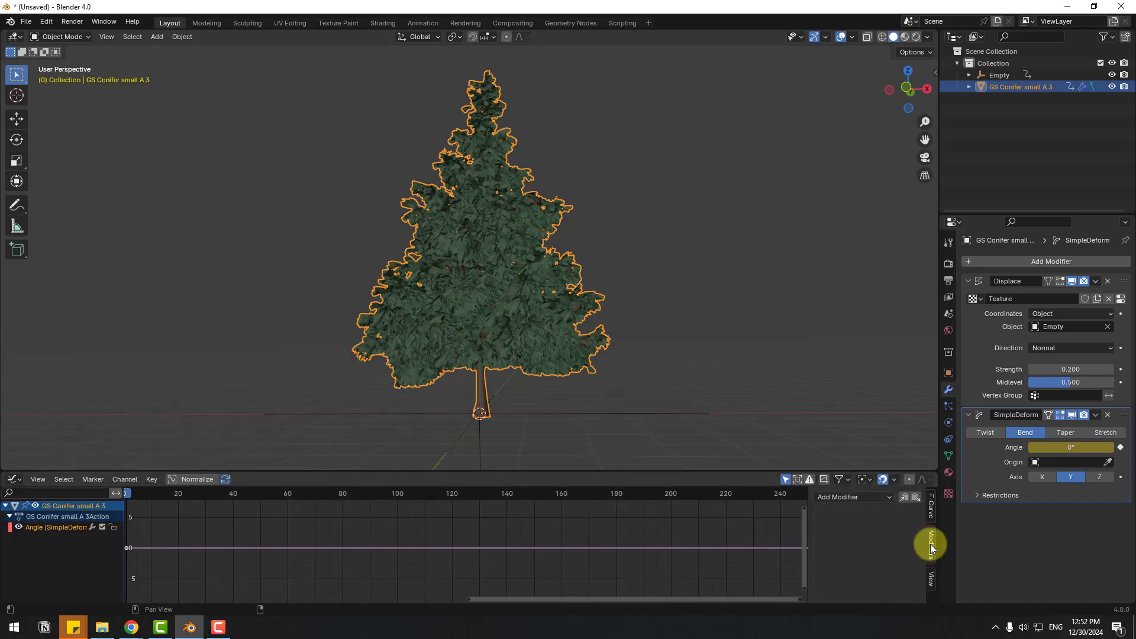
left_click(842, 498)
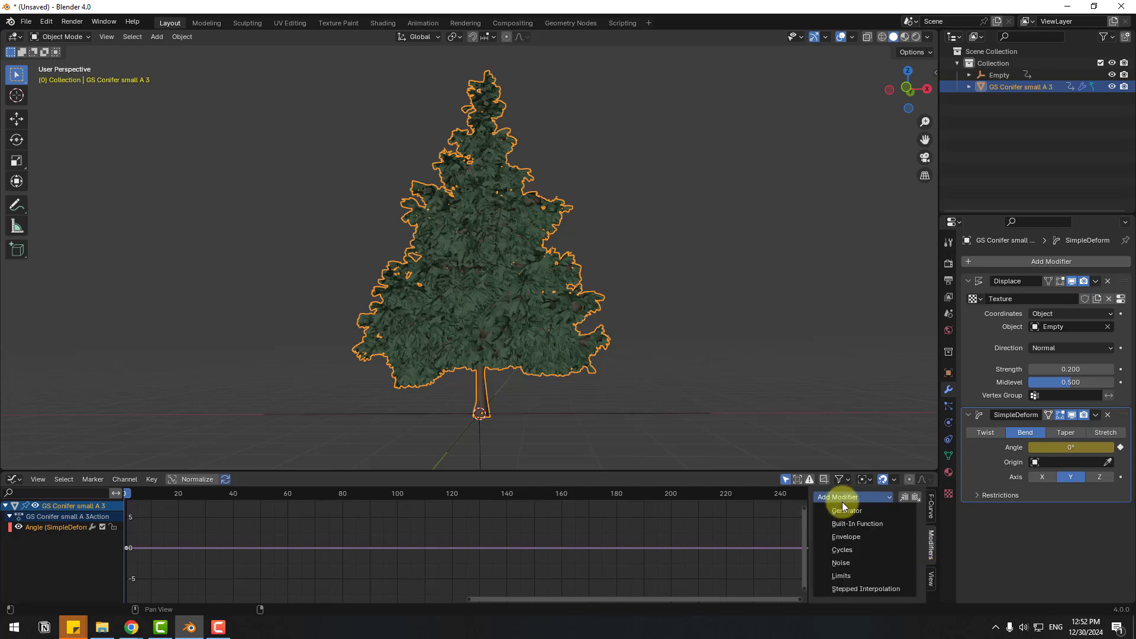
left_click(843, 561)
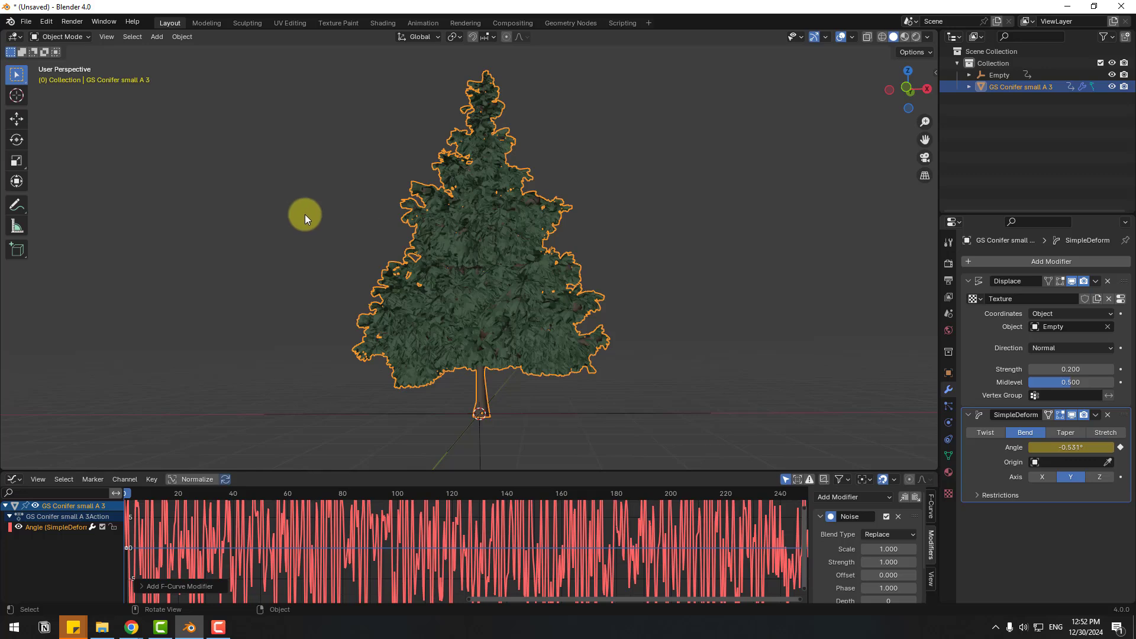
Set the noise scale to 55 and depth to 2, previewing the sway.
key("space")
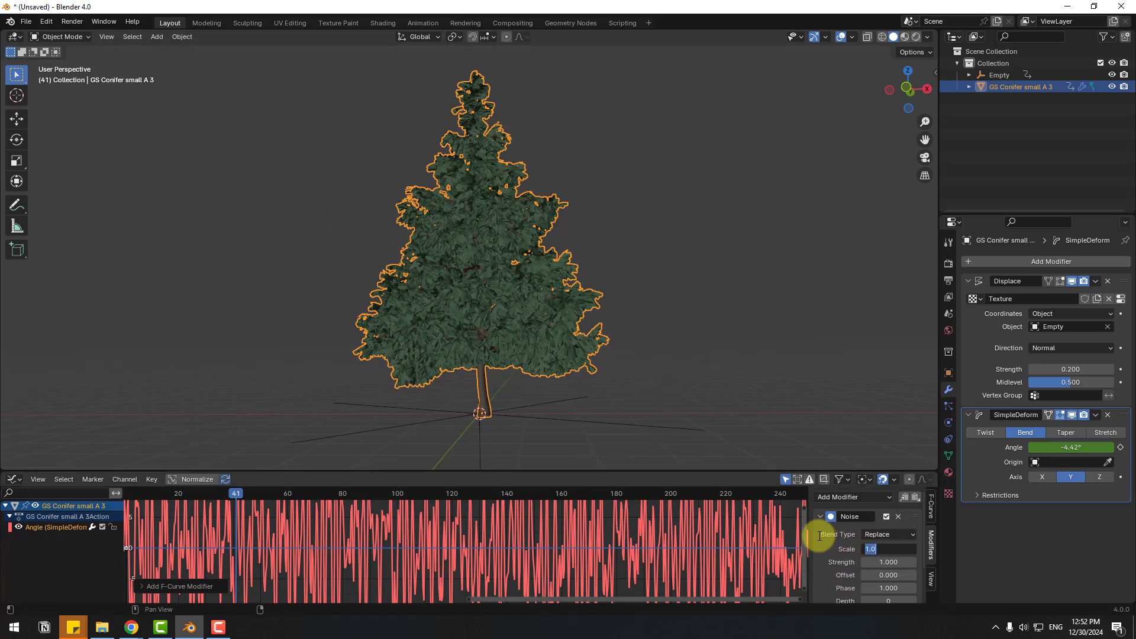
type("55")
key("Return")
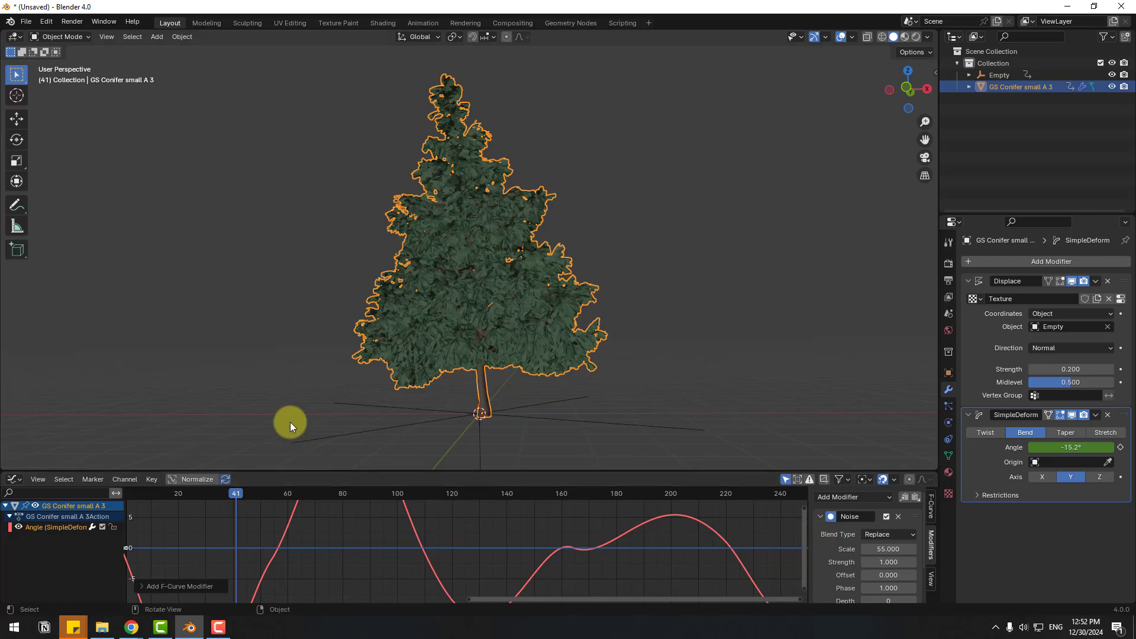
key("space")
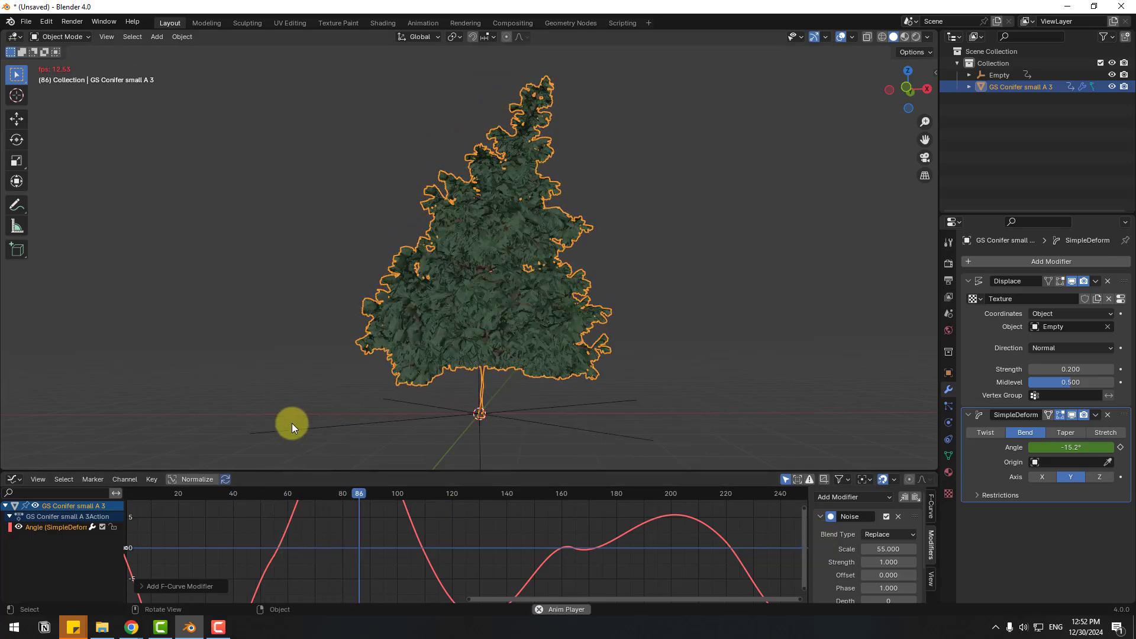
key("space")
scroll(859, 582, "down", 1)
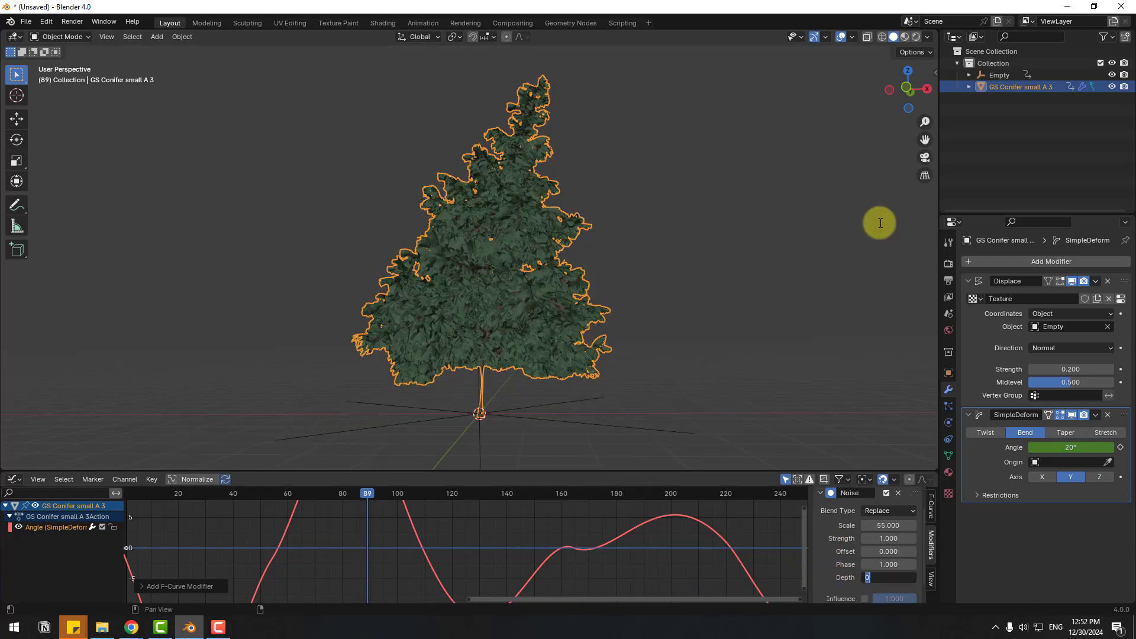
type("2")
key("Return")
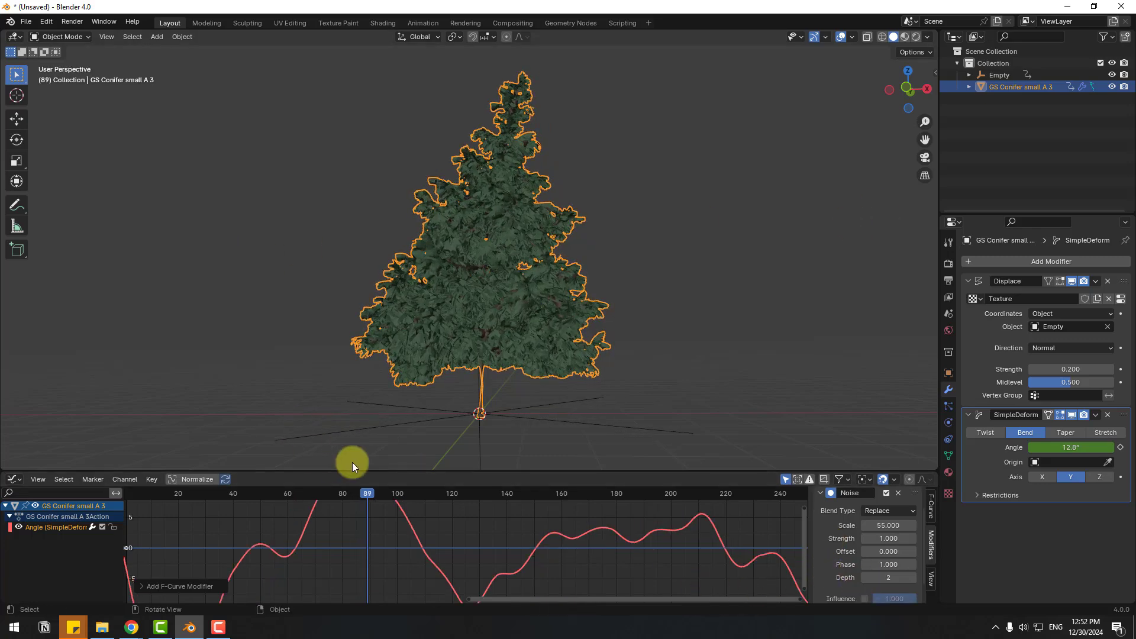
Replay the sway from frame 0 and set the noise strength to 0.3.
left_click_drag(365, 493, 125, 494)
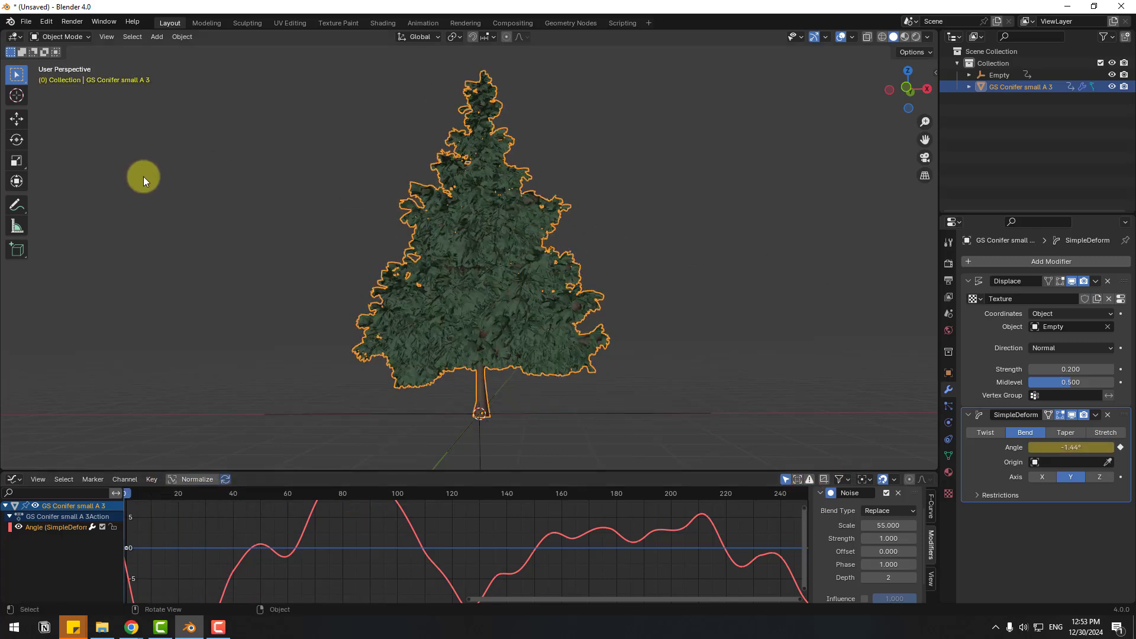
key("space")
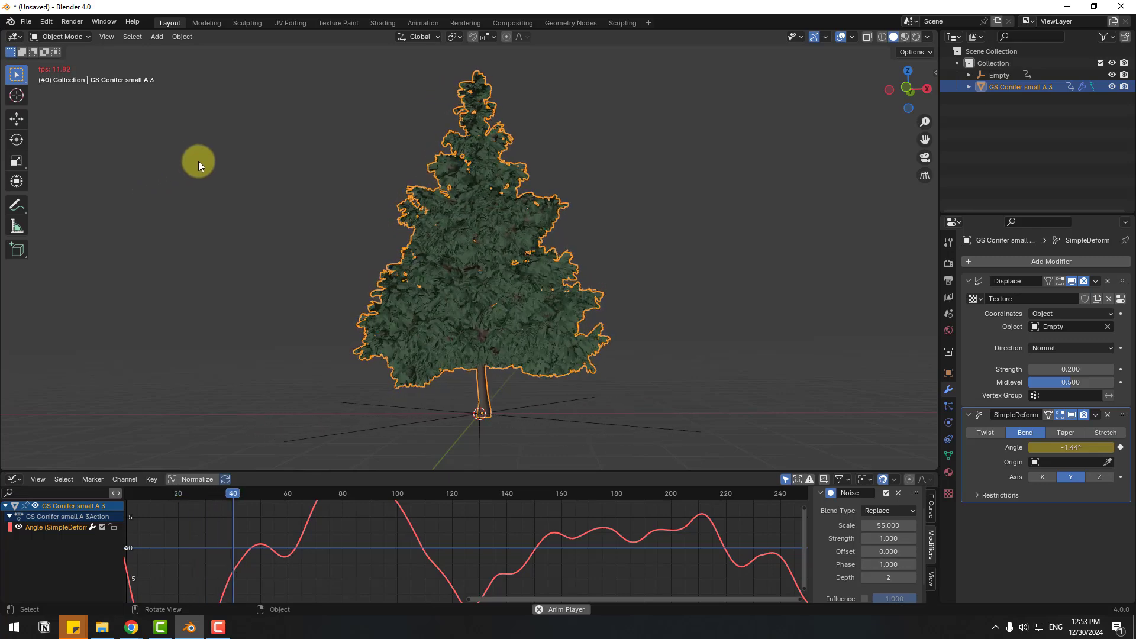
key("space")
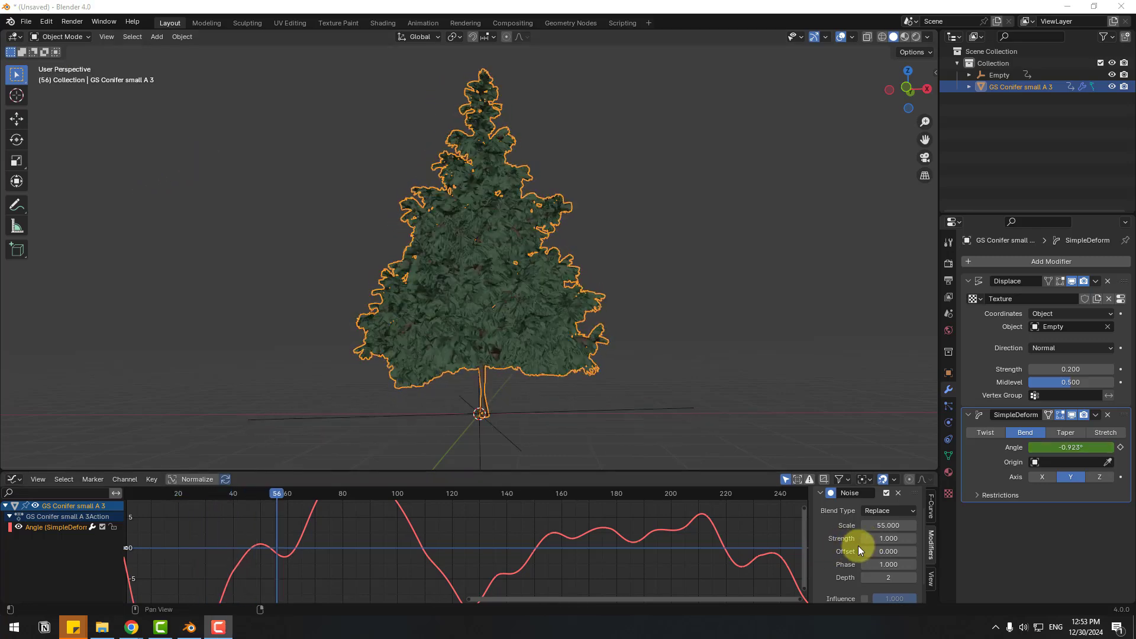
key("shift+Left")
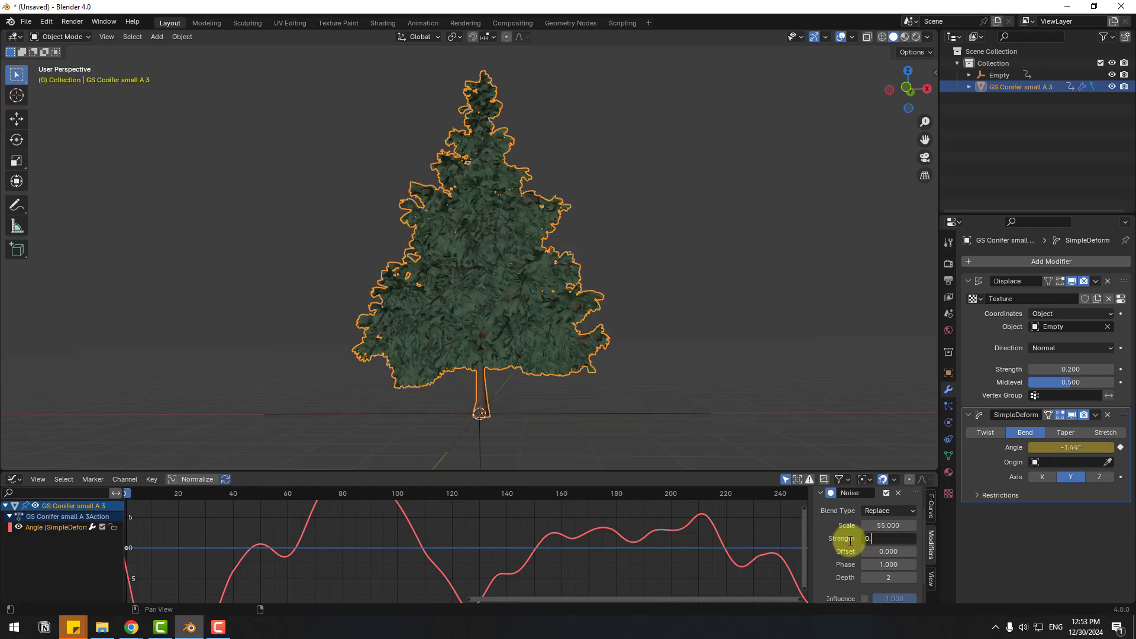
type("300")
key("Return")
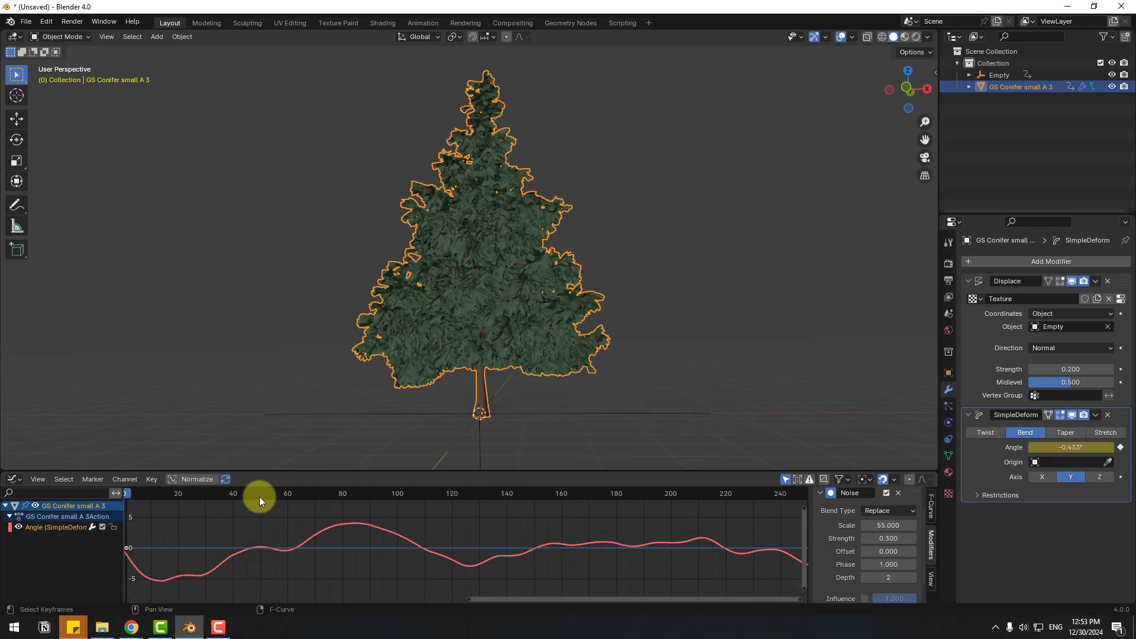